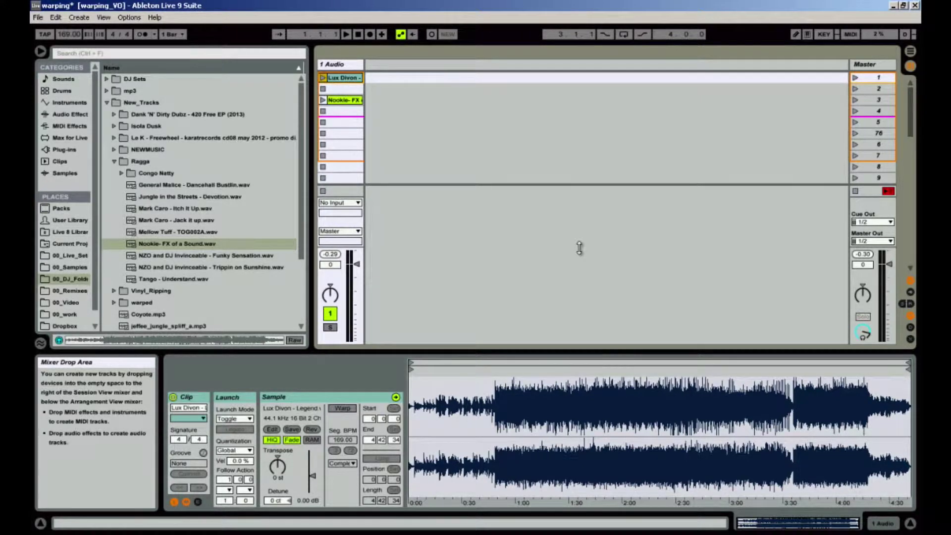
# Check the warp defaults in Preferences and reset the clip's sample settings panel.
pyautogui.hotkey('ctrl', ',')
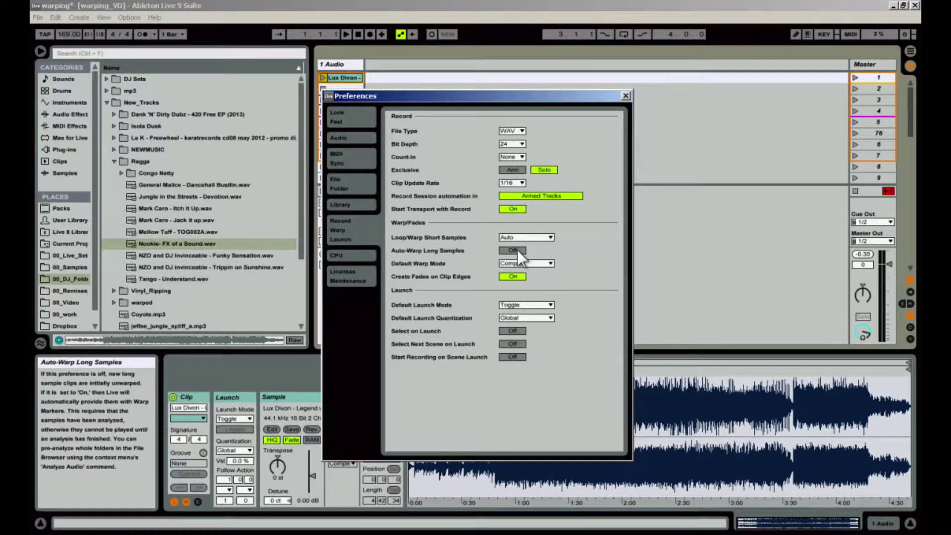
pyautogui.hotkey('ctrl', ',')
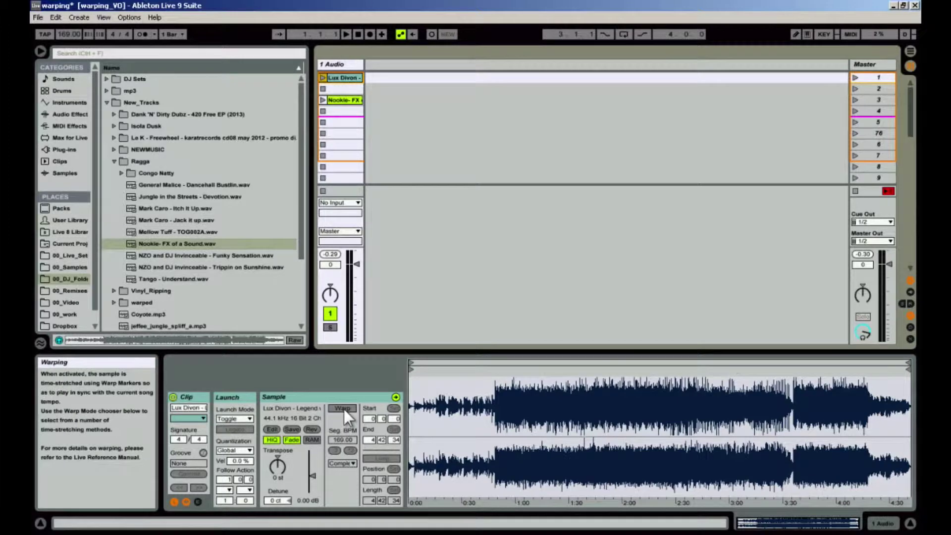
pyautogui.click(186, 502)
pyautogui.click(186, 502)
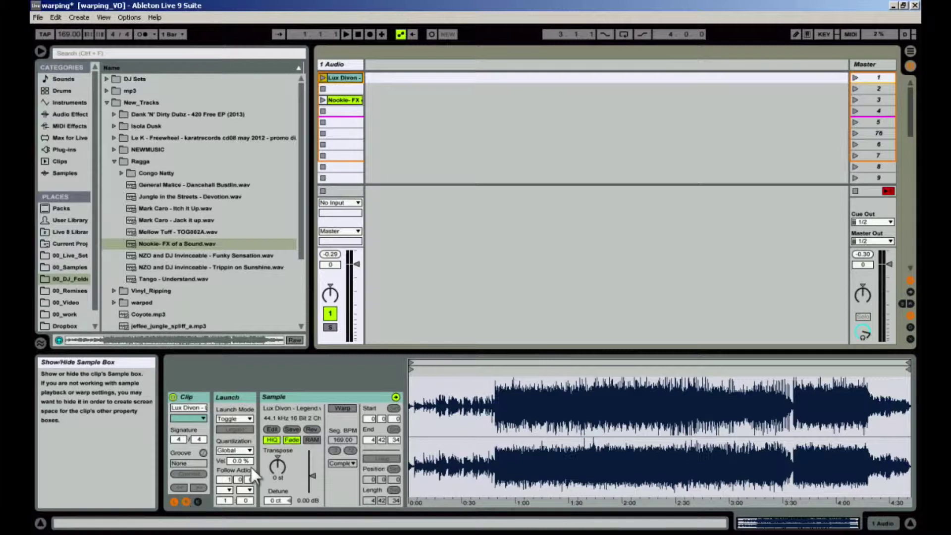
# Turn on warping for the Lux Divon - Legend clip at 169 BPM and play it.
pyautogui.click(341, 409)
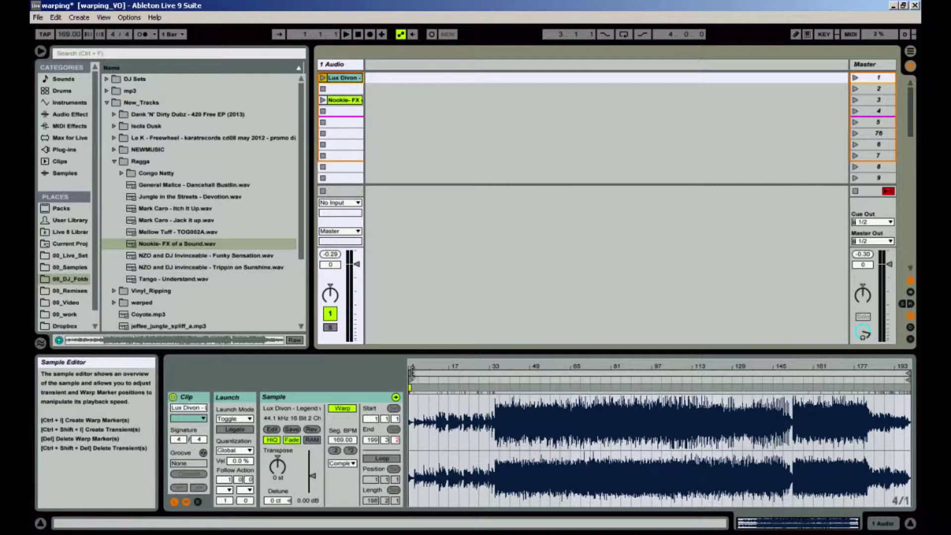
pyautogui.moveTo(415, 367); pyautogui.dragTo(419, 363)
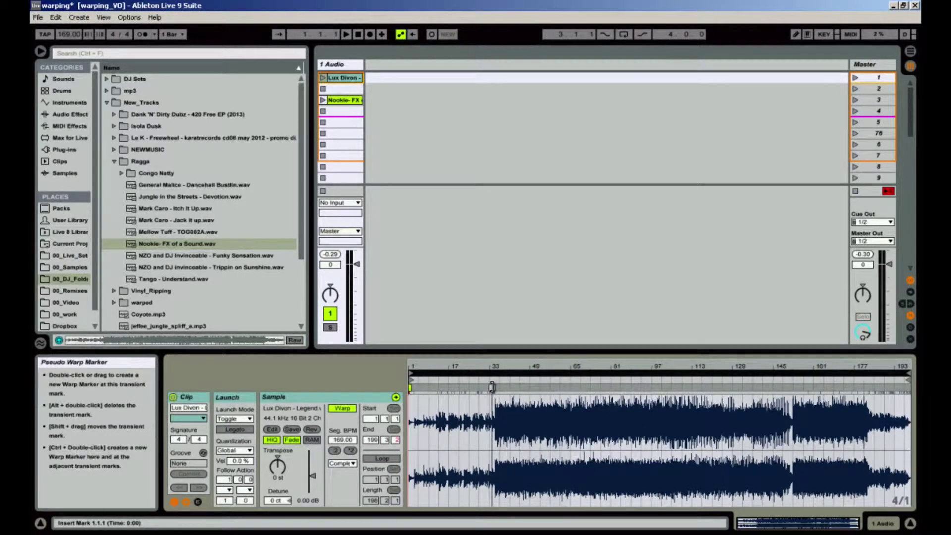
pyautogui.press('space')
pyautogui.moveTo(499, 368); pyautogui.dragTo(500, 373)
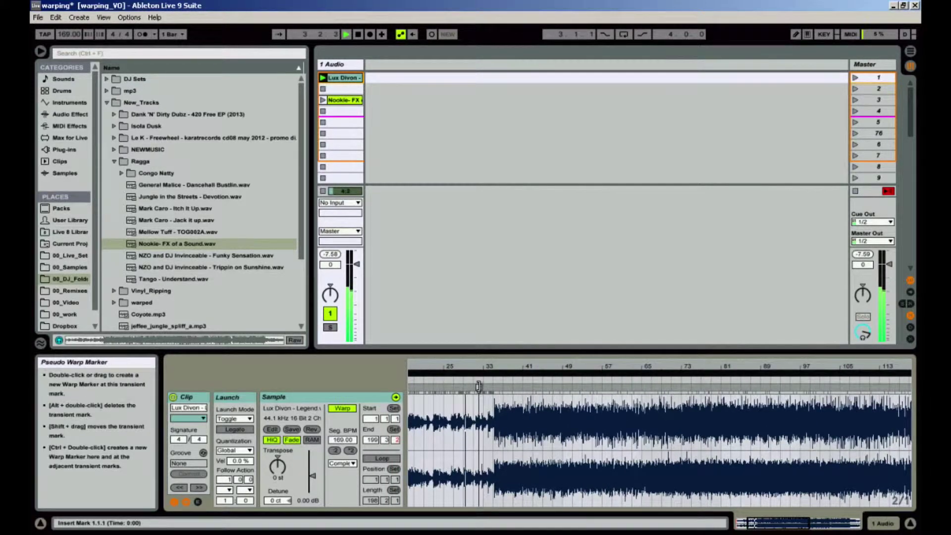
pyautogui.click(487, 379)
pyautogui.moveTo(506, 365); pyautogui.dragTo(478, 364)
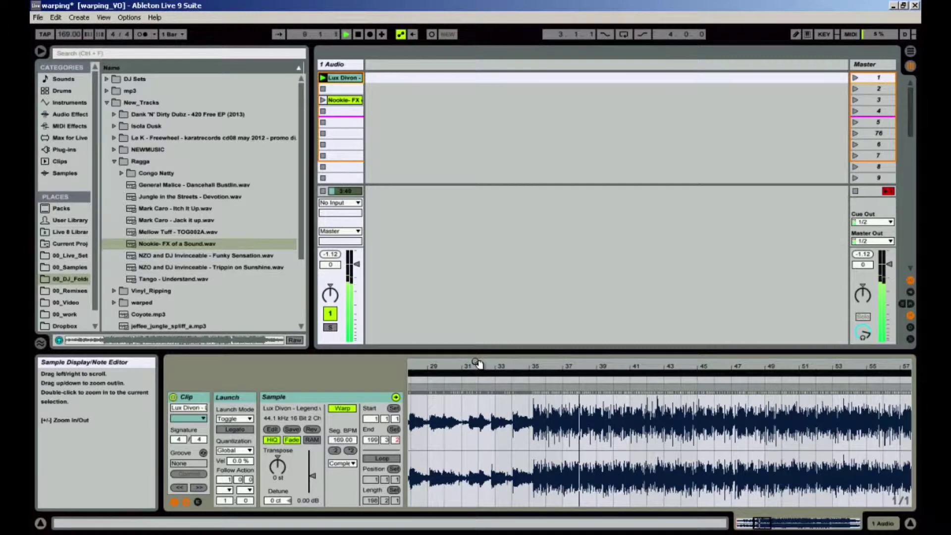
pyautogui.press('space')
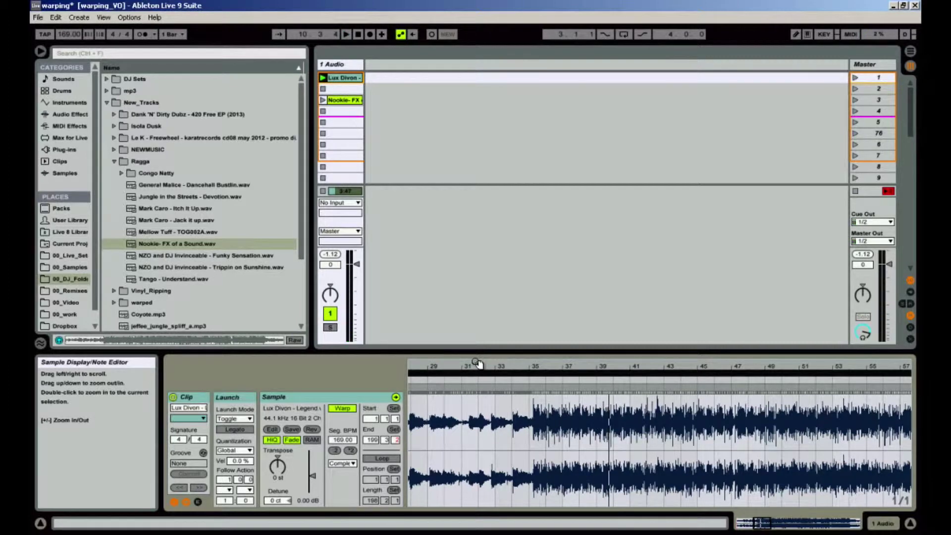
pyautogui.moveTo(478, 364); pyautogui.dragTo(590, 365)
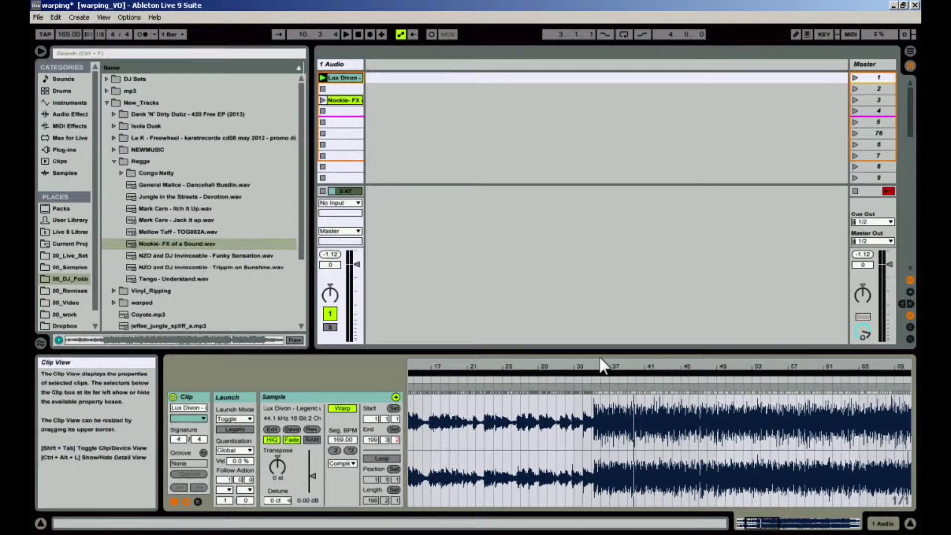
pyautogui.moveTo(602, 368); pyautogui.dragTo(585, 367)
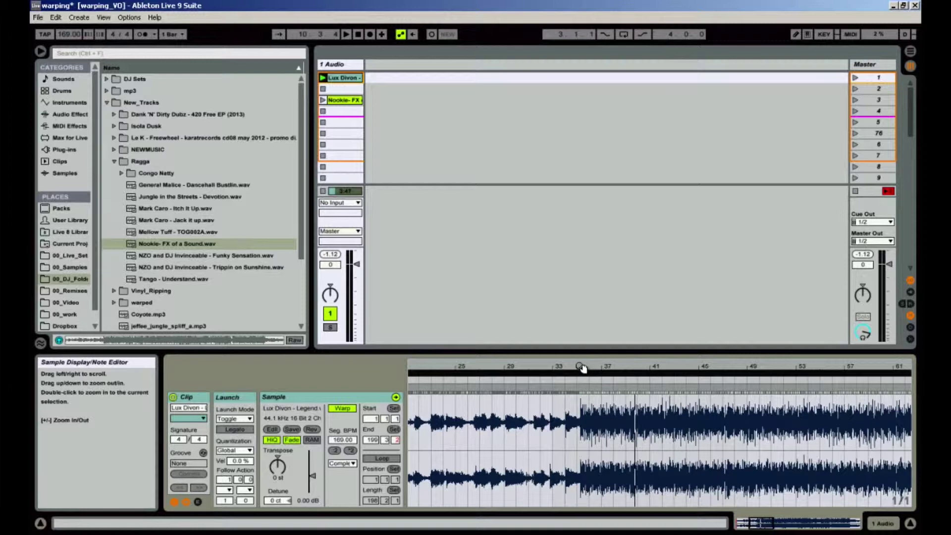
pyautogui.moveTo(582, 367); pyautogui.dragTo(483, 398)
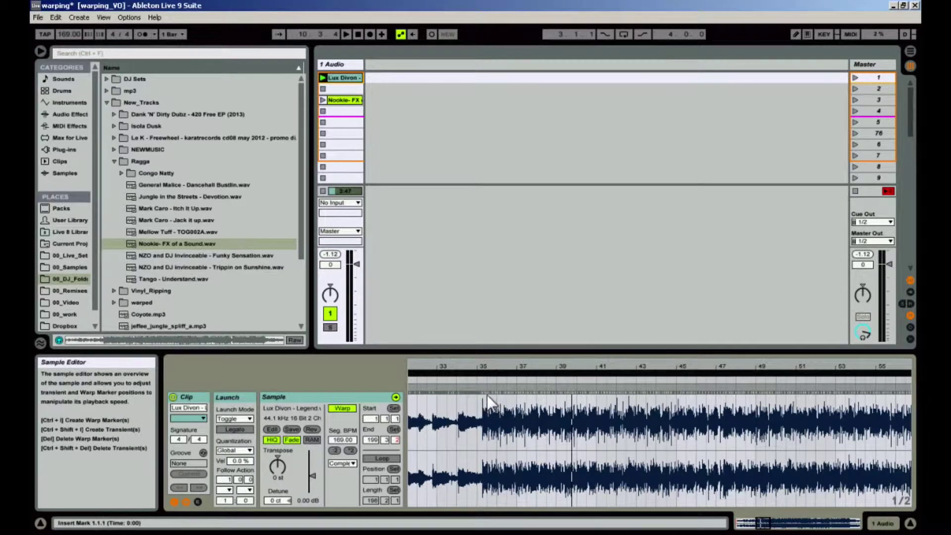
pyautogui.moveTo(485, 367); pyautogui.dragTo(485, 367)
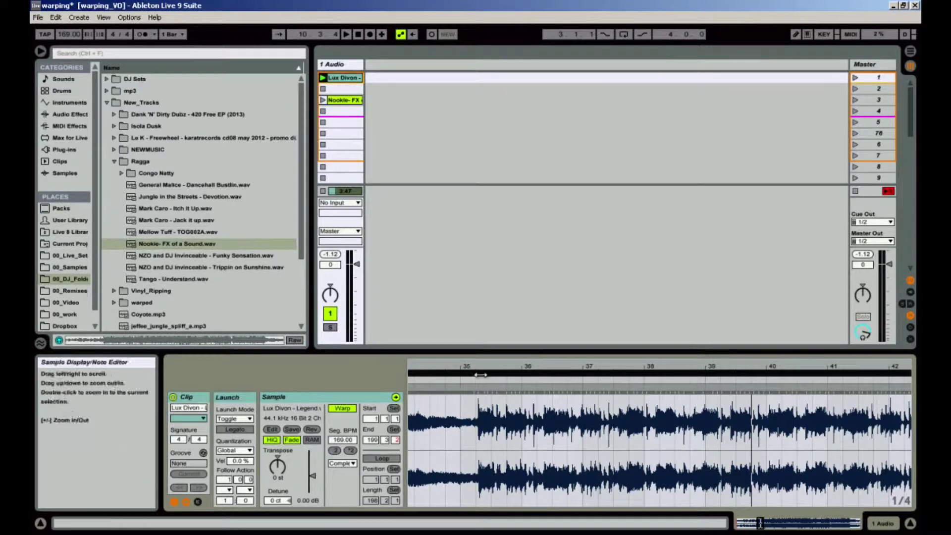
# Zoom in near bar 35 and set the first loud transient as 1.1.1 using Set 1.1.1 Here.
pyautogui.doubleClick(486, 367)
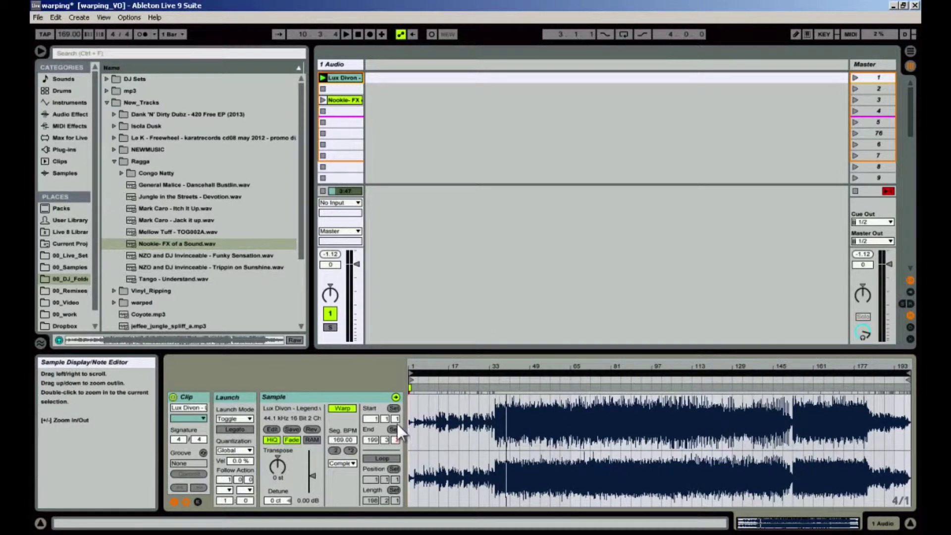
pyautogui.doubleClick(496, 365)
pyautogui.doubleClick(523, 366)
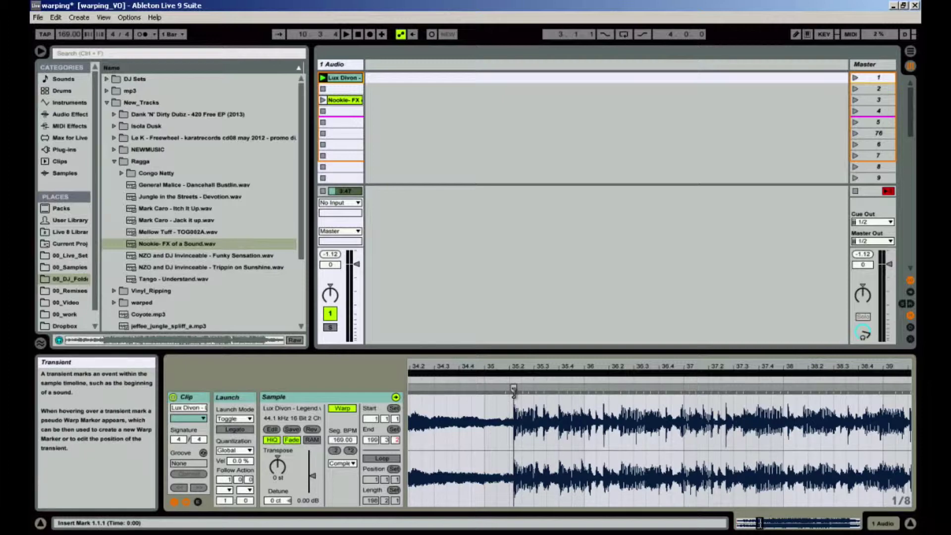
pyautogui.rightClick(516, 393)
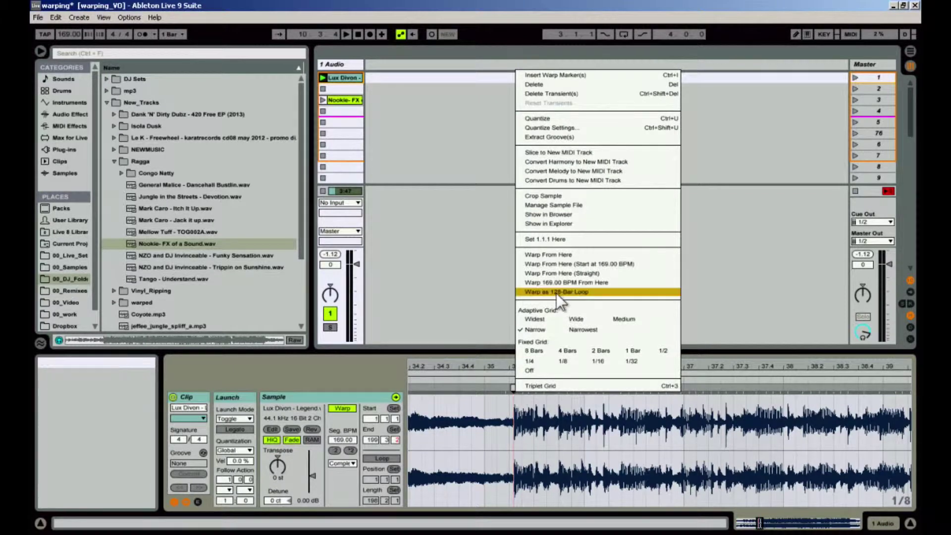
pyautogui.click(560, 240)
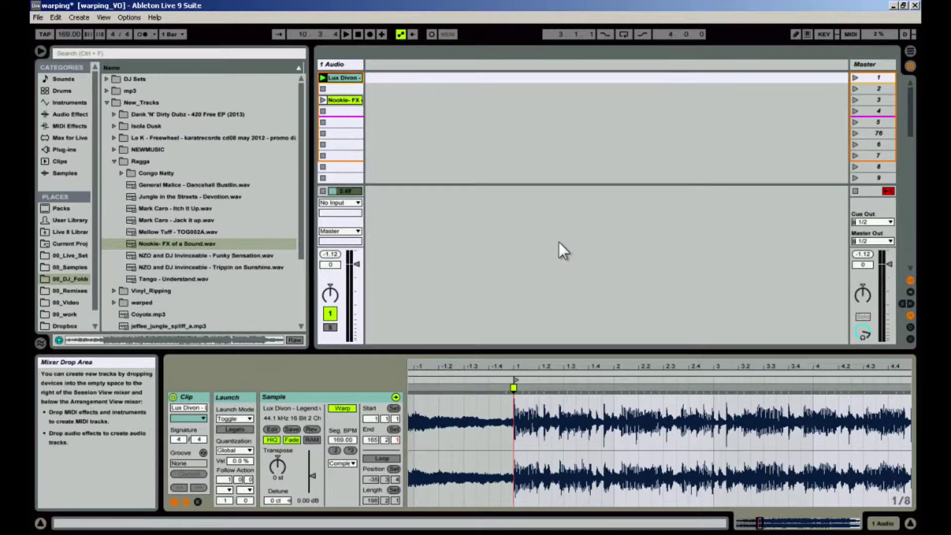
pyautogui.moveTo(550, 365); pyautogui.dragTo(550, 364)
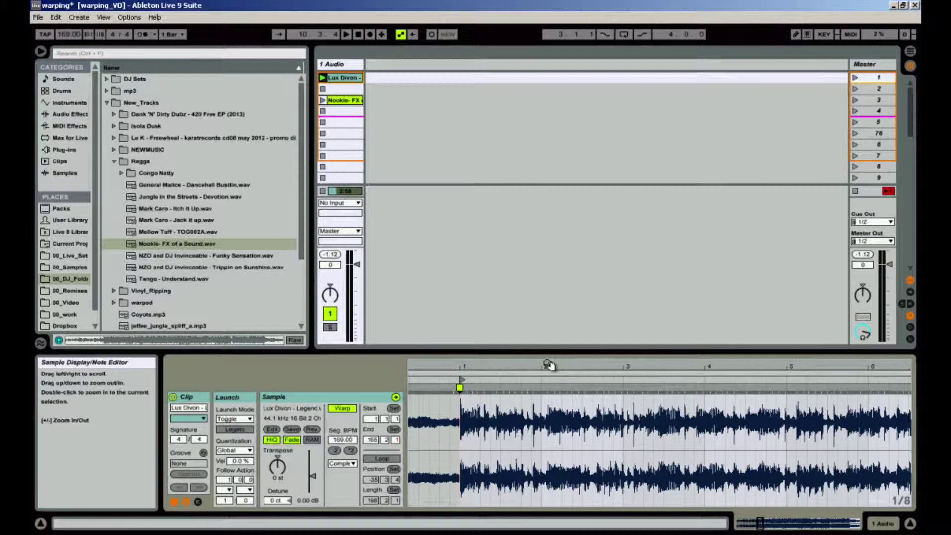
# Play and stop the Lux Divon clip twice to check its timing from bar 1.
pyautogui.press('space')
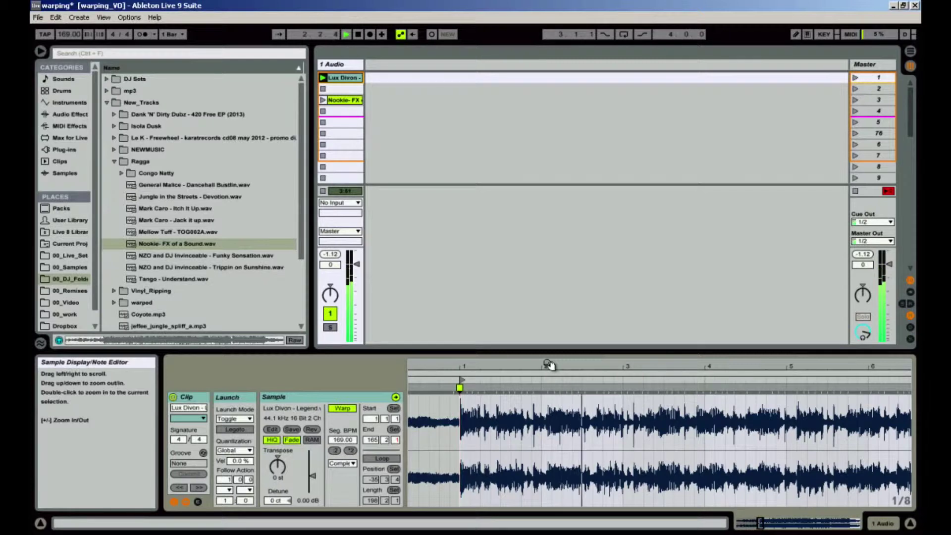
pyautogui.press('space')
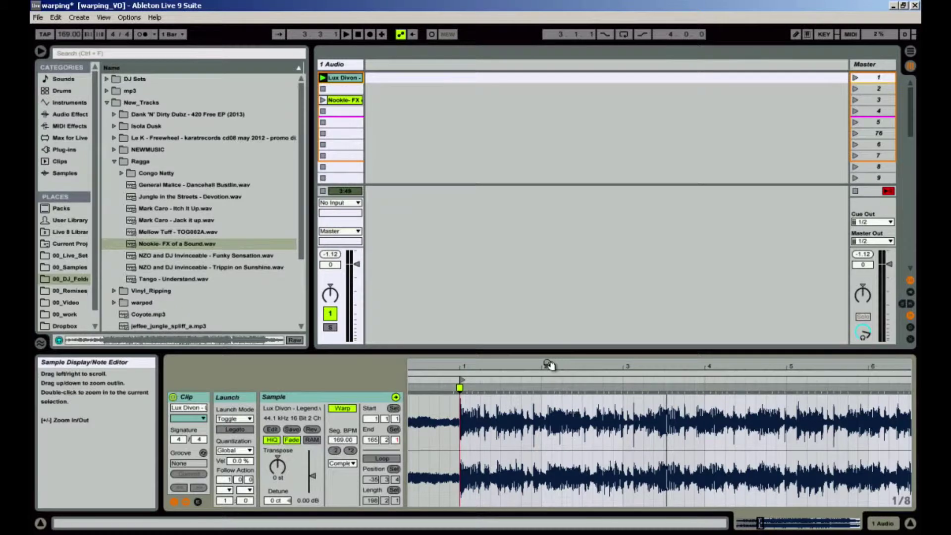
pyautogui.press('space')
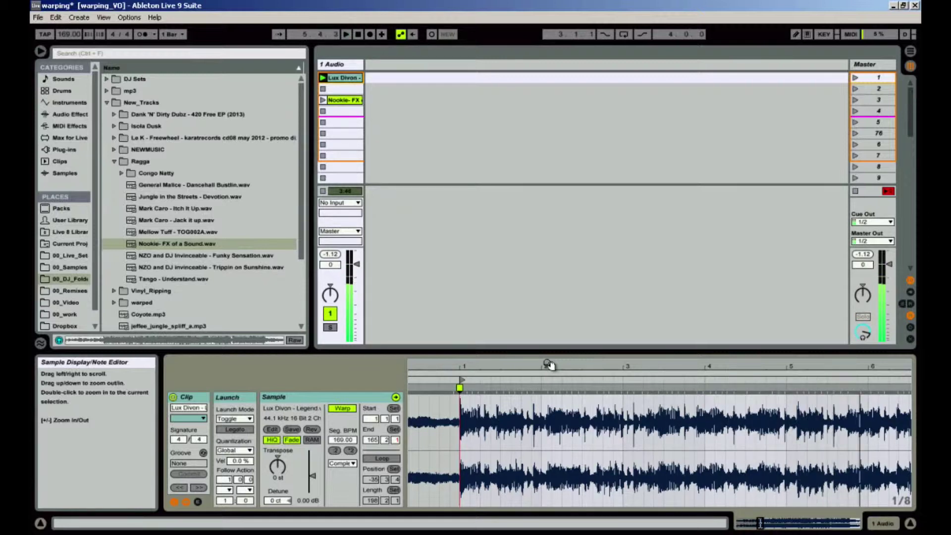
pyautogui.press('space')
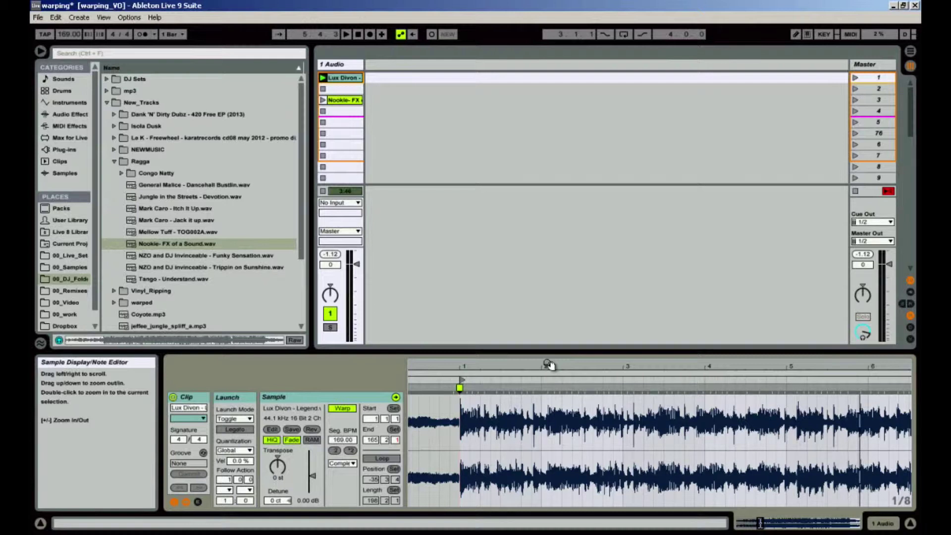
# Zoom in on the first bars, listen again, and add a warp marker at the bar 1 transient.
pyautogui.moveTo(549, 365); pyautogui.dragTo(608, 367)
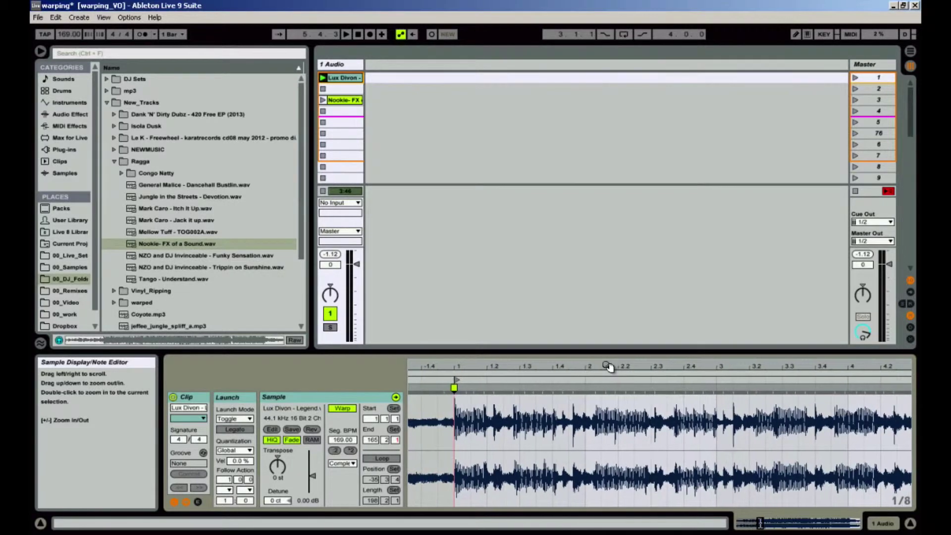
pyautogui.press('space')
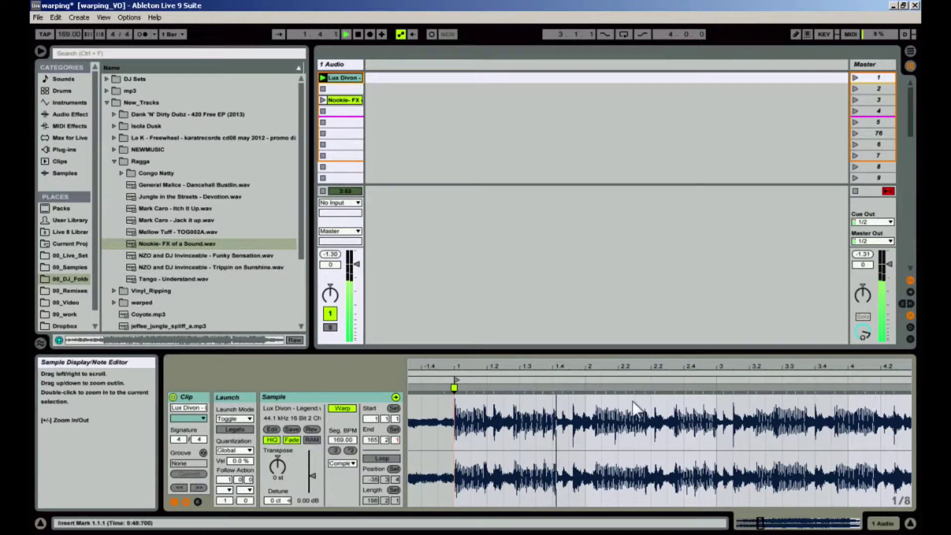
pyautogui.press('space')
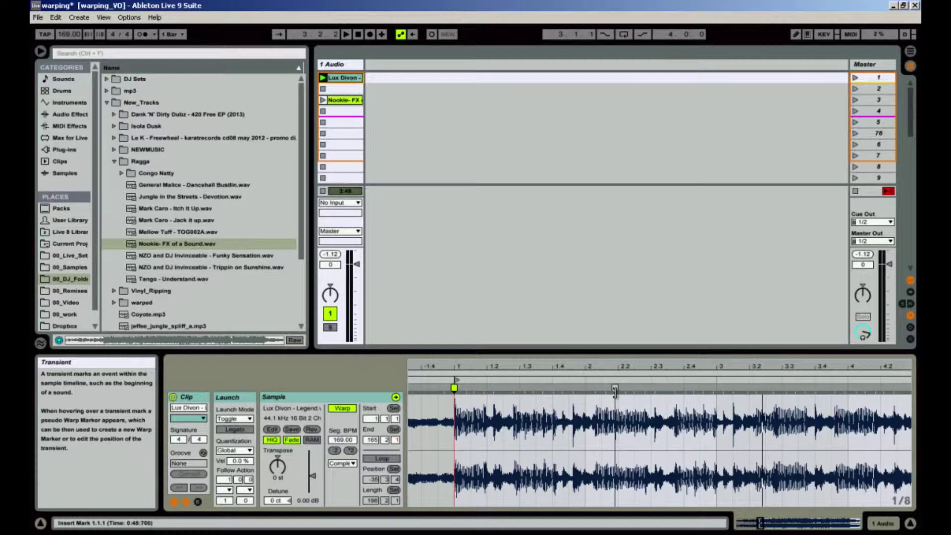
pyautogui.press('space')
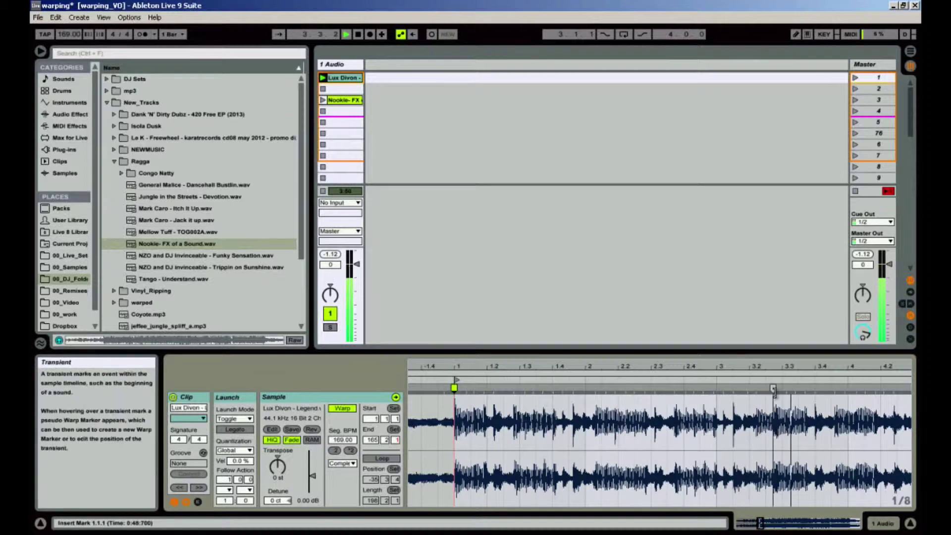
pyautogui.press('space')
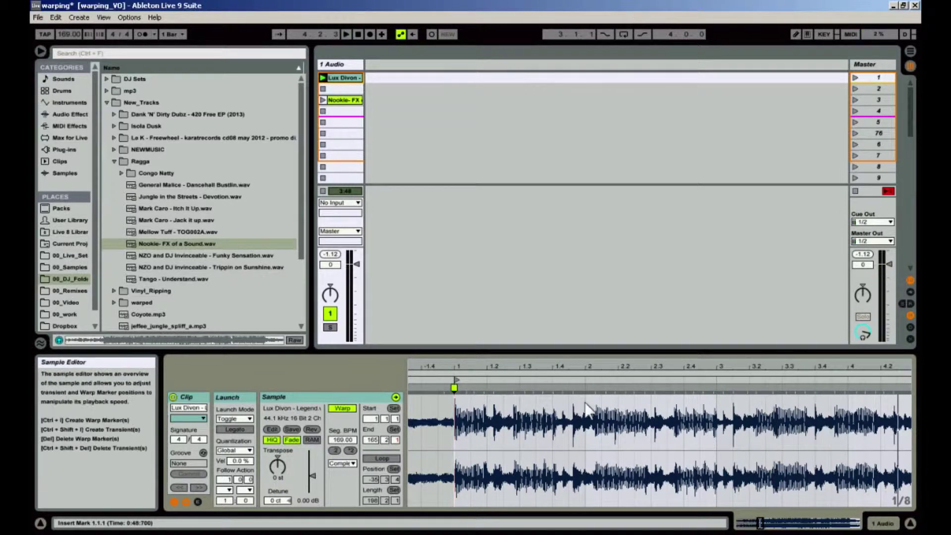
pyautogui.doubleClick(457, 388)
pyautogui.click(337, 439)
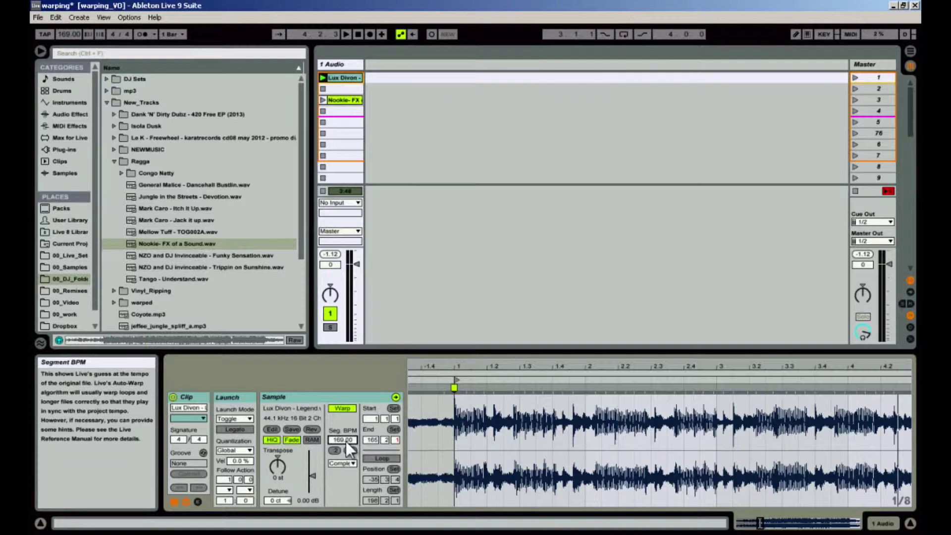
# Lower the clip's segment tempo and set the set tempo to 138 BPM.
pyautogui.press('space')
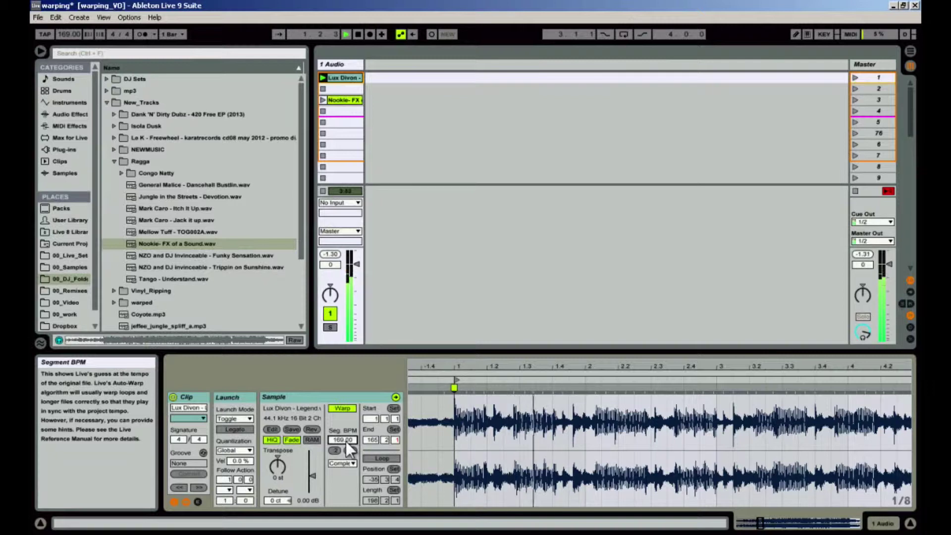
pyautogui.press('space')
pyautogui.press('Down')
pyautogui.press('Down')
pyautogui.press('Down')
pyautogui.press('Down')
pyautogui.press('Down')
pyautogui.press('Down')
pyautogui.press('Down')
pyautogui.press('Down')
pyautogui.press('Down')
pyautogui.press('Down')
pyautogui.press('Down')
pyautogui.press('Down')
pyautogui.press('Down')
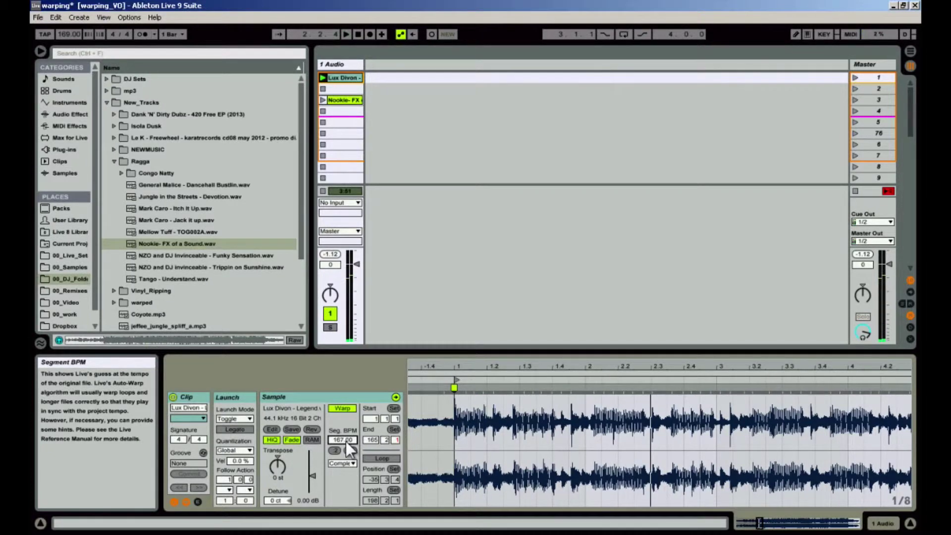
pyautogui.scroll(-18, 346, 441)
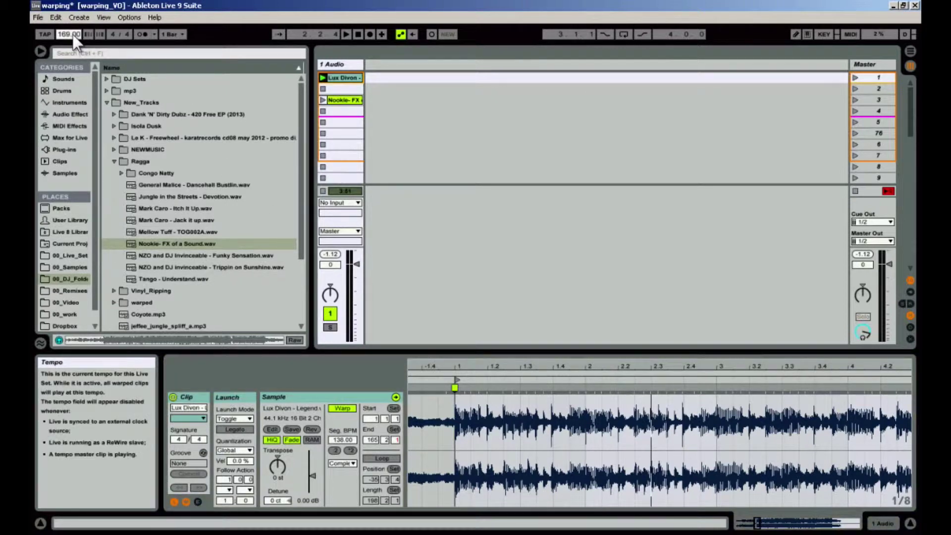
pyautogui.write('138')
pyautogui.press('Return')
# Apply Warp From Here on the first warp marker and play the warped clip.
pyautogui.rightClick(455, 387)
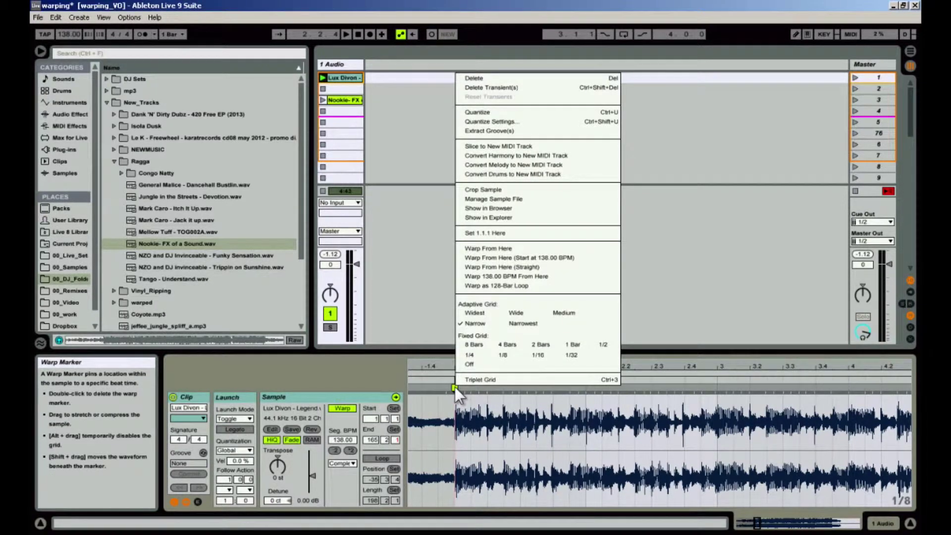
pyautogui.click(497, 248)
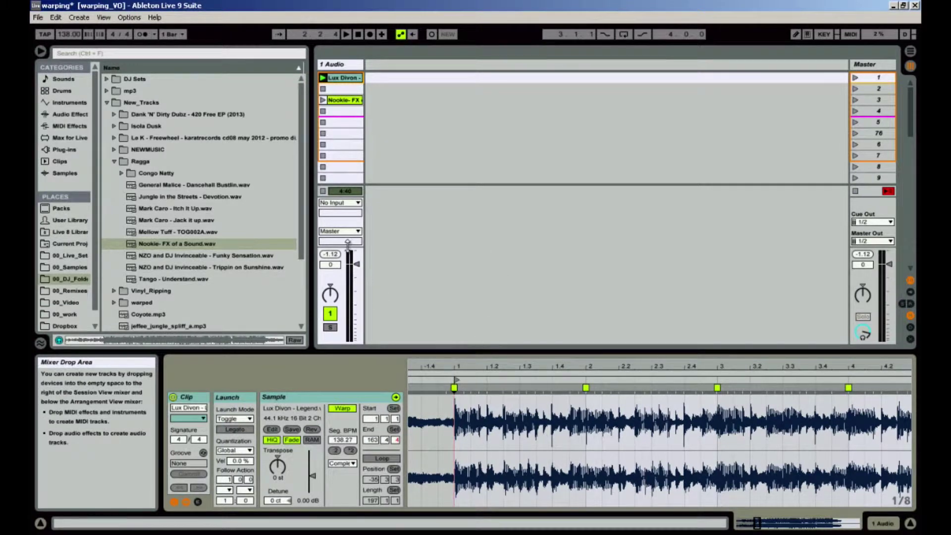
pyautogui.press('space')
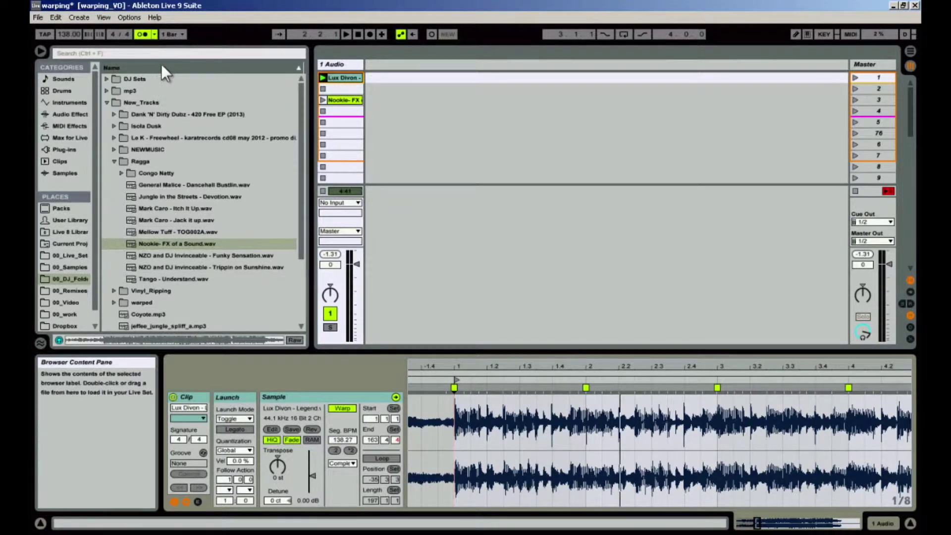
# Play through the warped Lux Divon clip to around bar 97, then stop and disable the metronome.
pyautogui.press('space')
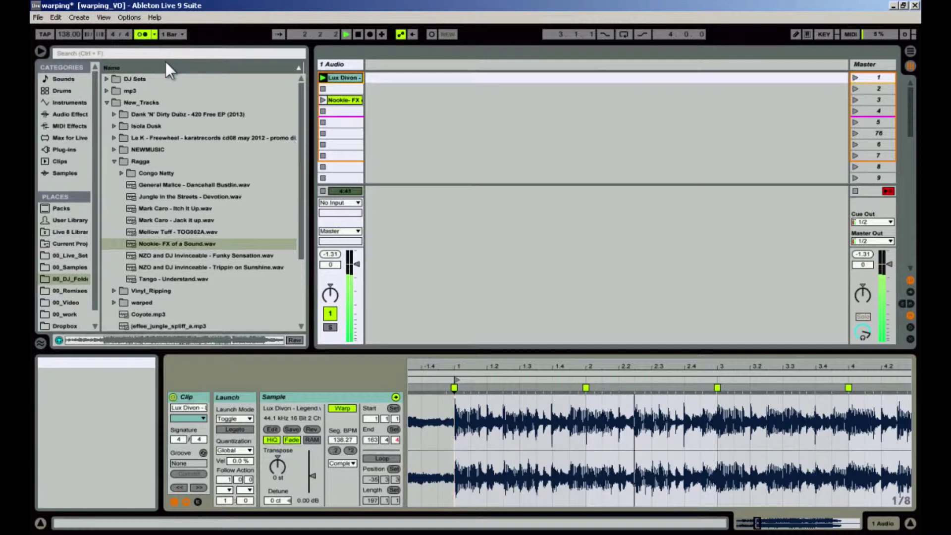
pyautogui.moveTo(530, 364); pyautogui.dragTo(531, 365)
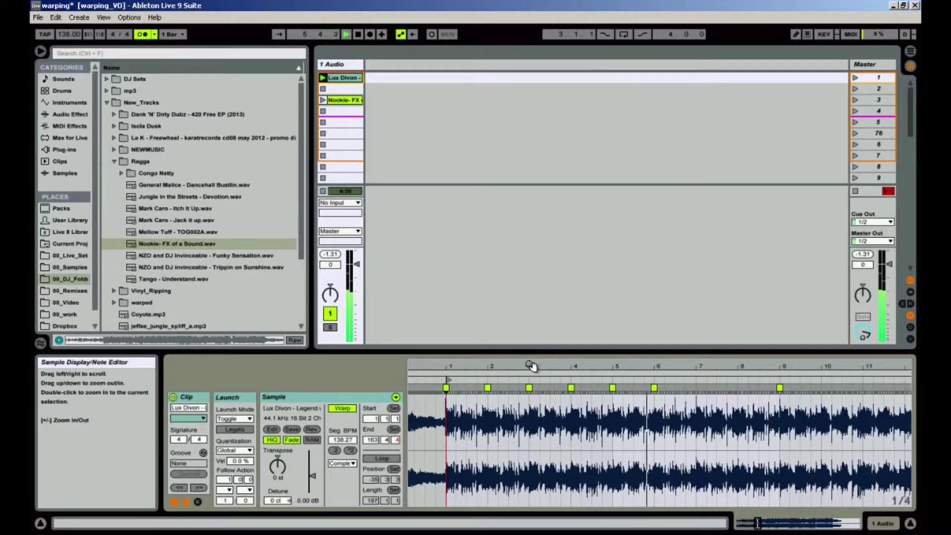
pyautogui.moveTo(820, 365); pyautogui.dragTo(720, 379)
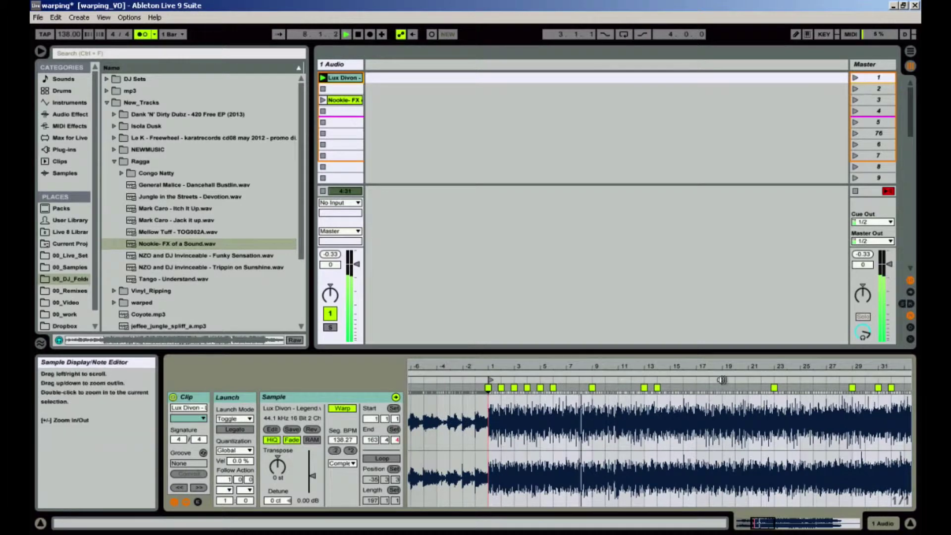
pyautogui.moveTo(781, 365); pyautogui.dragTo(783, 367)
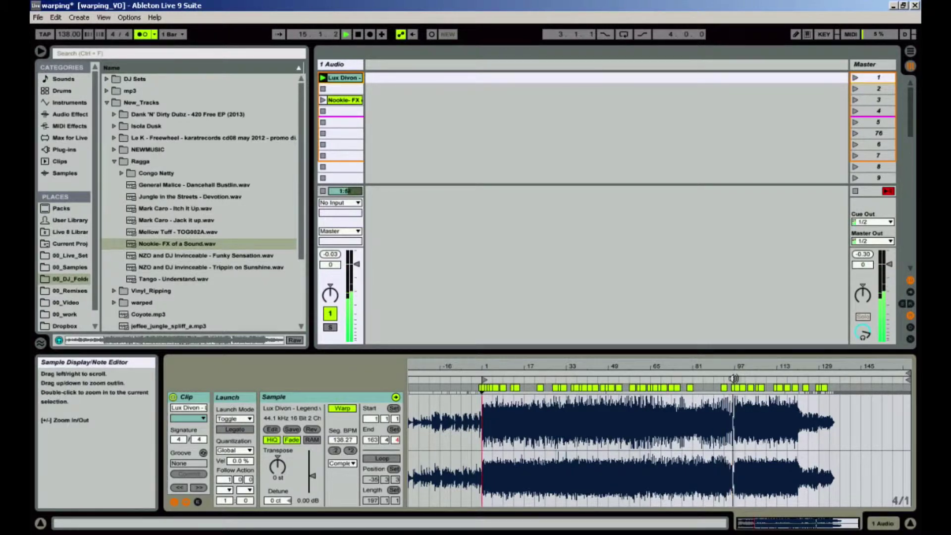
pyautogui.moveTo(742, 374); pyautogui.dragTo(748, 369)
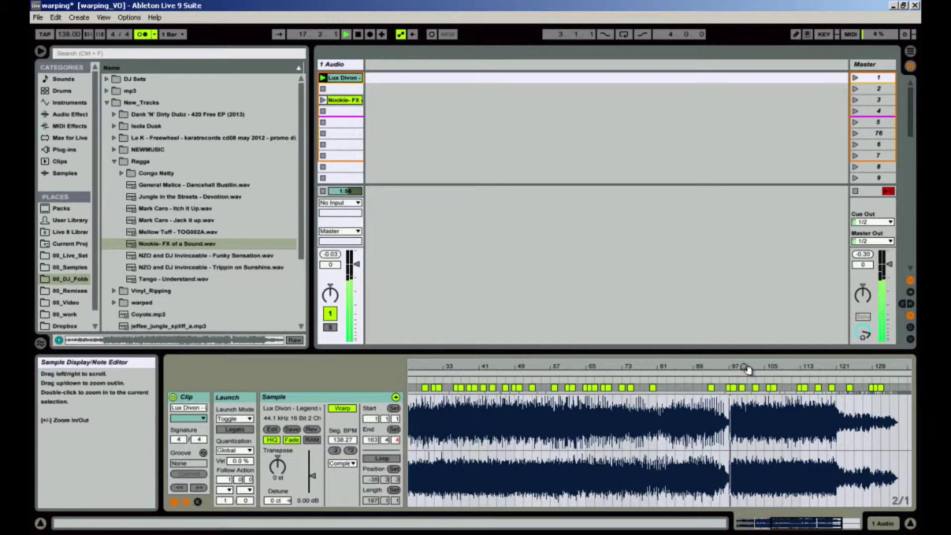
pyautogui.press('space')
pyautogui.click(144, 34)
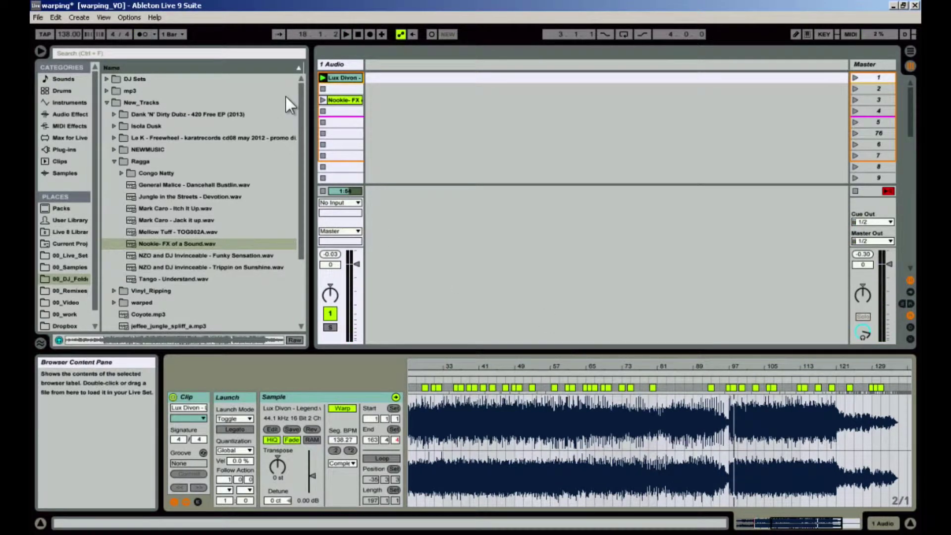
# Launch the Nookie - FX of a Sound clip, re-enable the metronome, and play from mid-clip.
pyautogui.click(323, 100)
pyautogui.moveTo(686, 371); pyautogui.dragTo(686, 369)
pyautogui.click(143, 34)
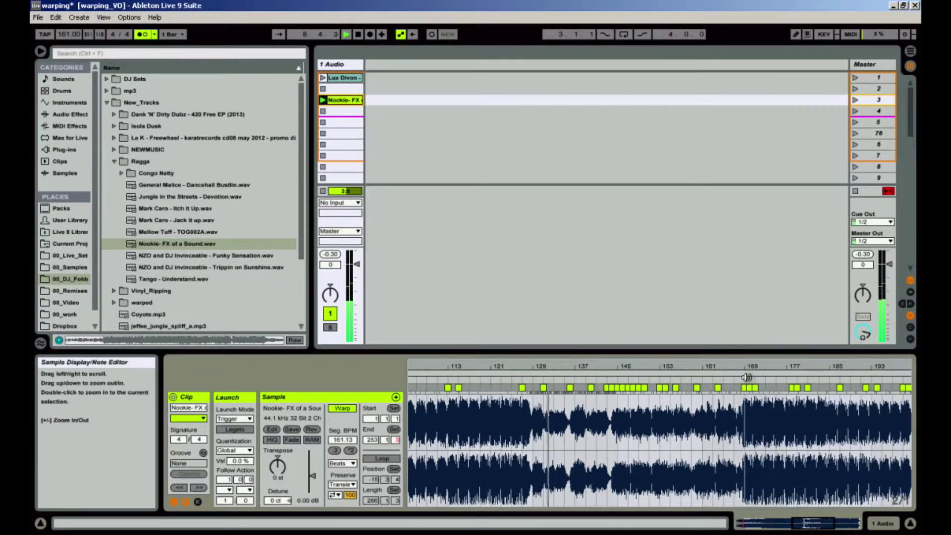
pyautogui.moveTo(754, 364); pyautogui.dragTo(754, 363)
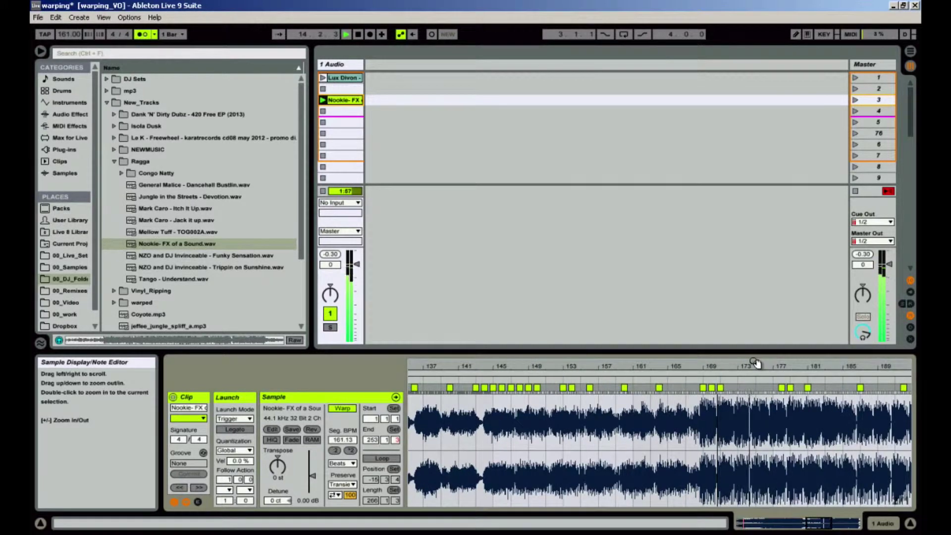
pyautogui.moveTo(677, 366); pyautogui.dragTo(677, 365)
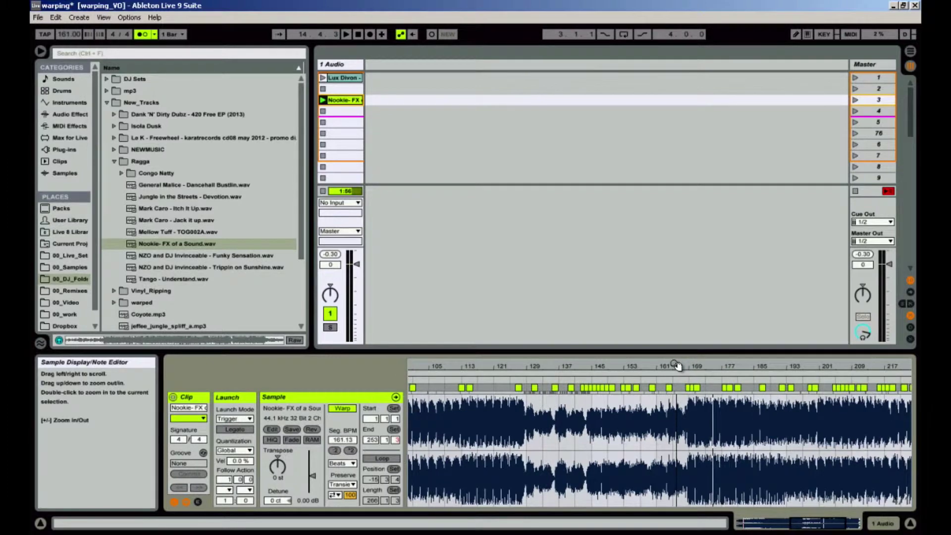
pyautogui.click(471, 382)
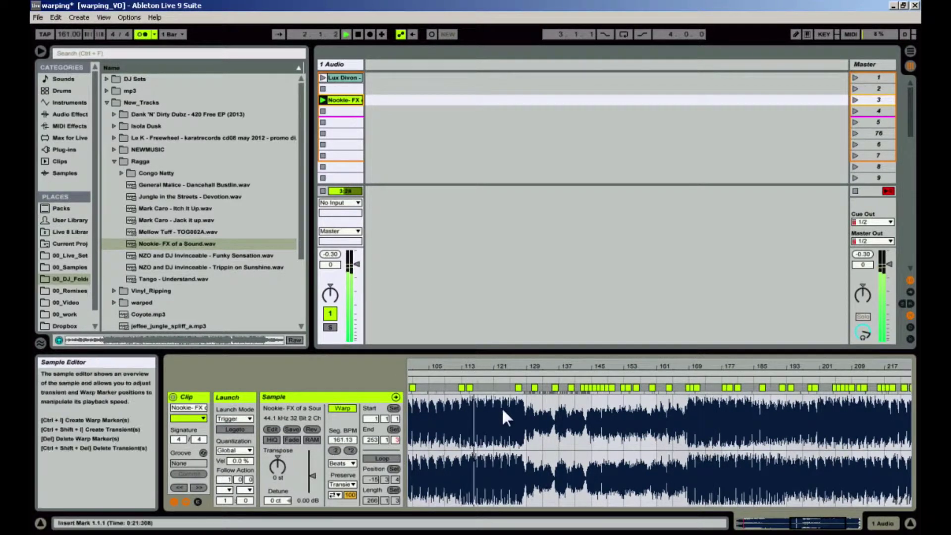
pyautogui.moveTo(531, 366); pyautogui.dragTo(529, 363)
# Delete transient marks from bar 121 to the clip's end, then audition bars 160–175.
pyautogui.moveTo(623, 418); pyautogui.dragTo(916, 421)
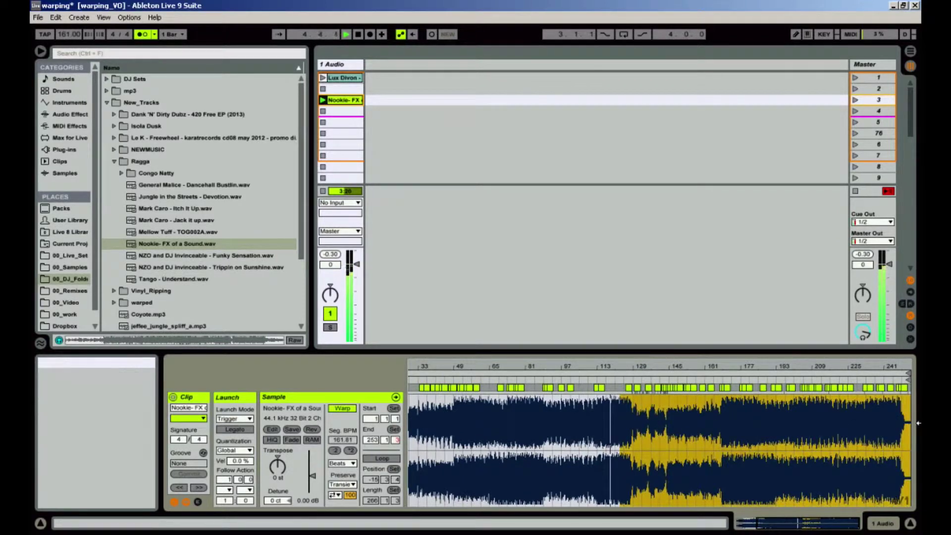
pyautogui.hotkey('ctrl', 'shift', 'Delete')
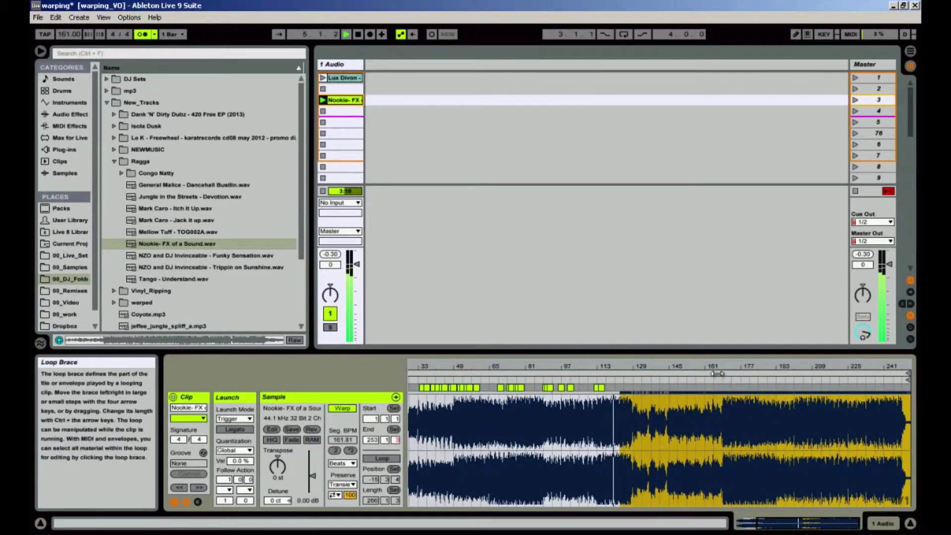
pyautogui.press('+')
pyautogui.press('+')
pyautogui.press('+')
pyautogui.press('+')
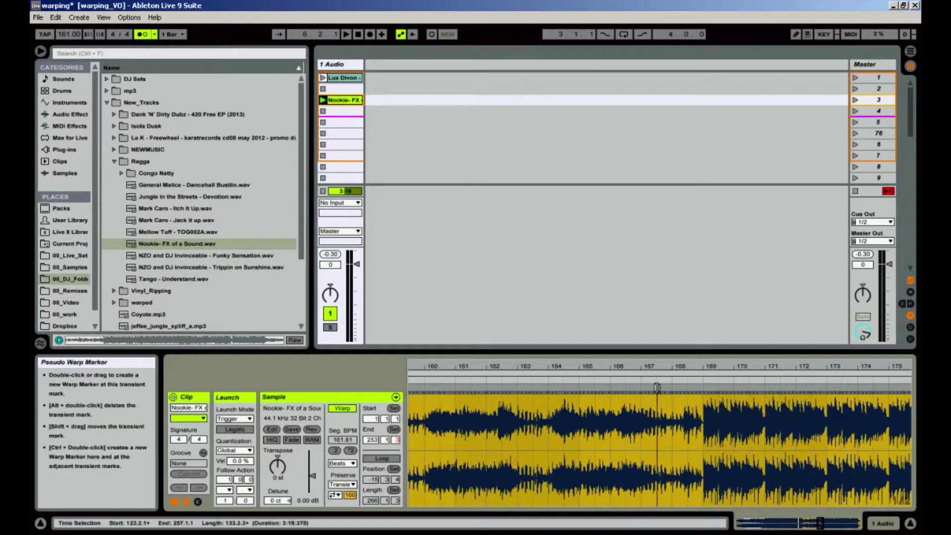
pyautogui.click(642, 385)
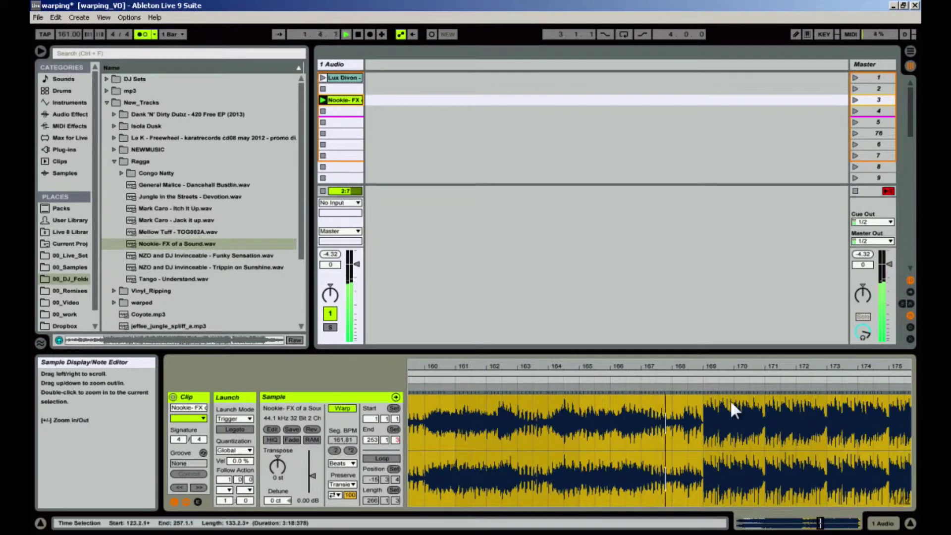
pyautogui.press('space')
# Pin a warp marker on the bar 169 transient and resume playback.
pyautogui.moveTo(708, 364)
pyautogui.mouseDown()
pyautogui.moveTo(686, 389)
pyautogui.moveTo(688, 367)
pyautogui.moveTo(617, 377)
pyautogui.mouseUp()
pyautogui.doubleClick(689, 388)
pyautogui.moveTo(529, 367); pyautogui.dragTo(516, 381)
pyautogui.press('space')
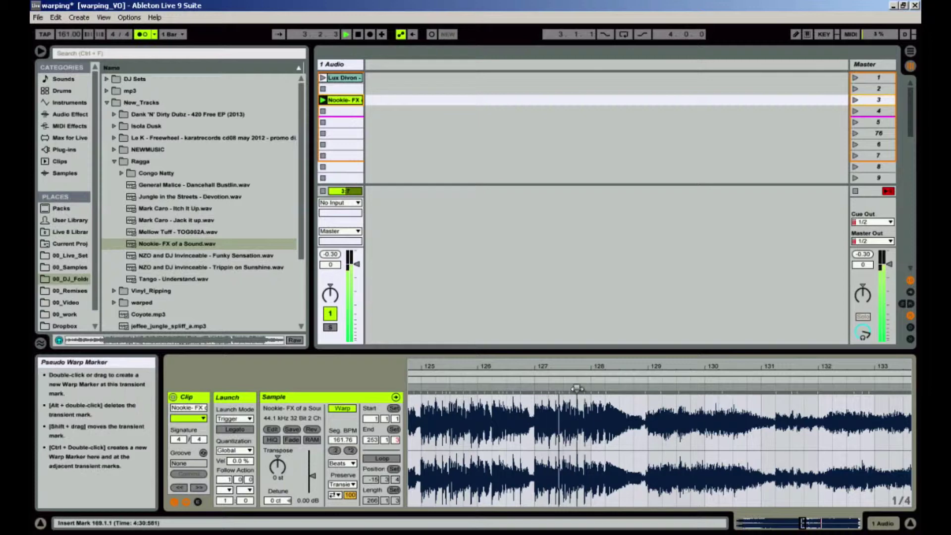
# Place warp markers on the bar-127 transient, at bar 129, and at bar 145.
pyautogui.doubleClick(534, 388)
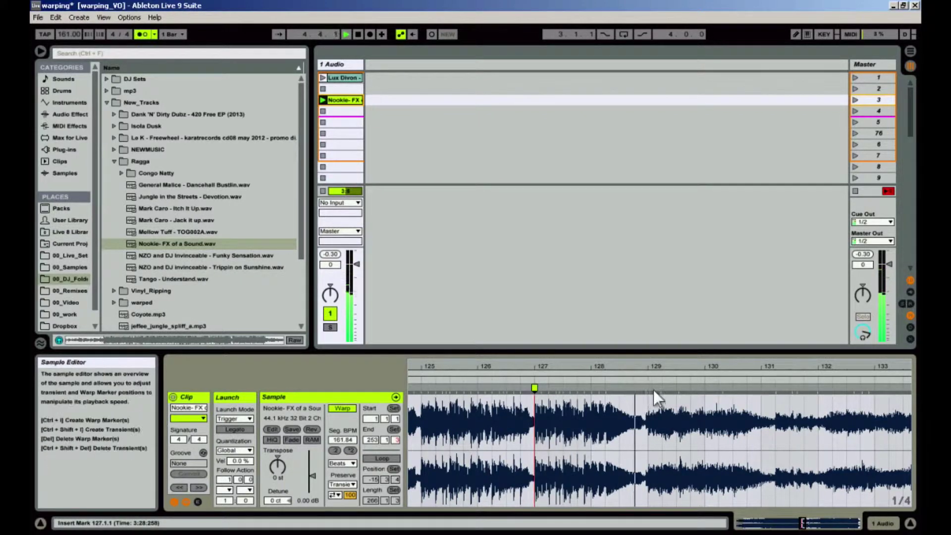
pyautogui.moveTo(645, 387); pyautogui.dragTo(649, 388)
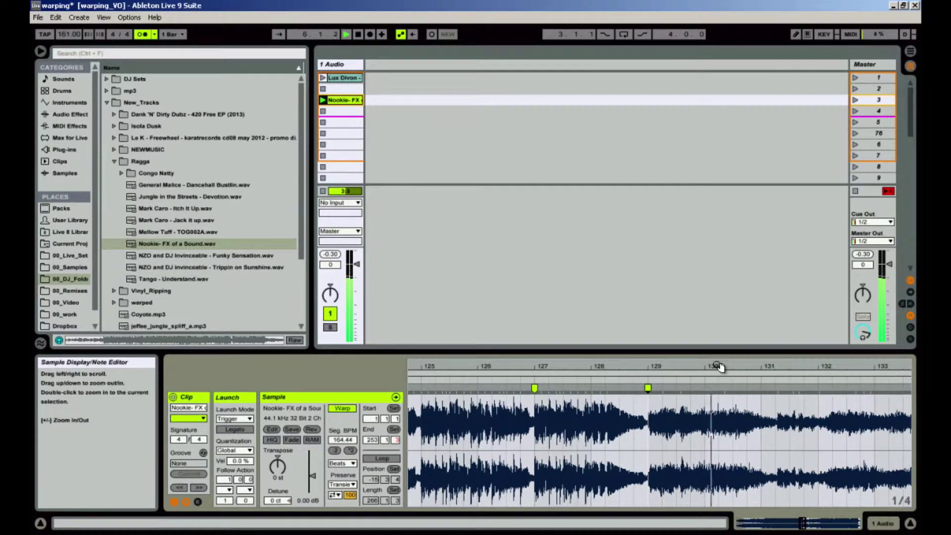
pyautogui.moveTo(717, 365)
pyautogui.mouseDown()
pyautogui.moveTo(747, 365)
pyautogui.moveTo(711, 362)
pyautogui.mouseUp()
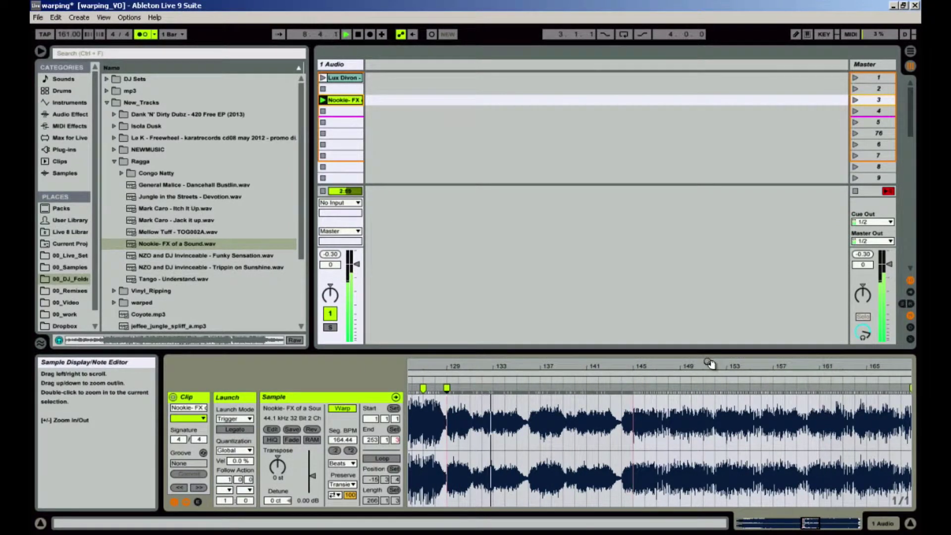
pyautogui.moveTo(651, 366); pyautogui.dragTo(607, 391)
pyautogui.doubleClick(601, 390)
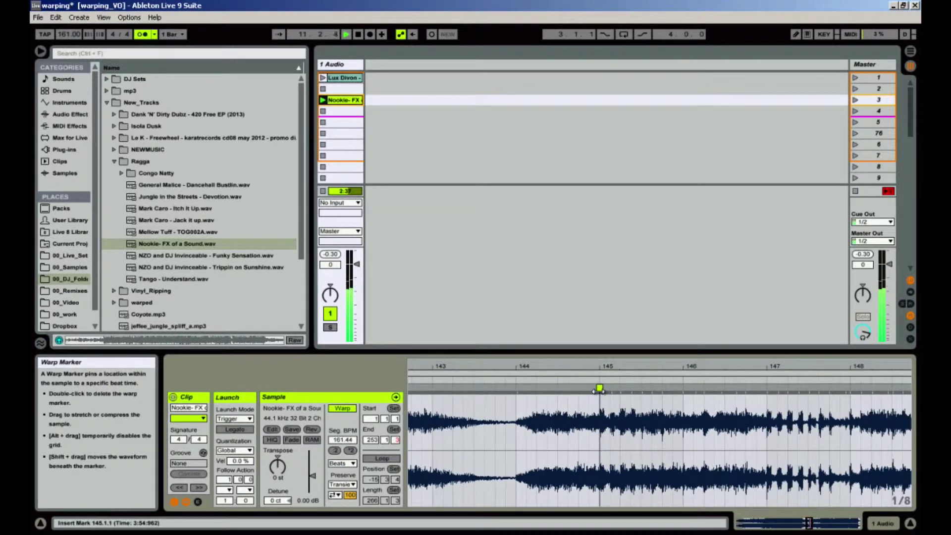
pyautogui.moveTo(818, 374); pyautogui.dragTo(452, 367)
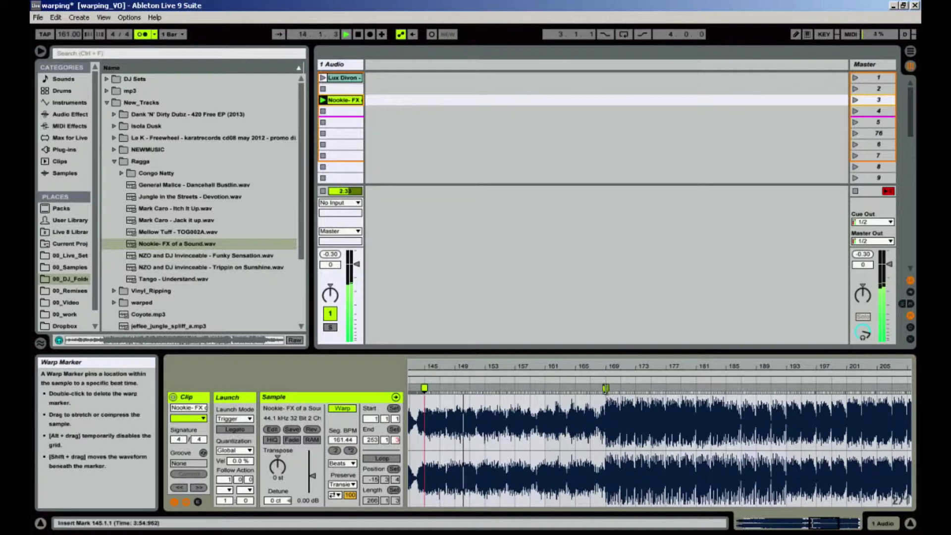
# Apply Warp From Here at the bar-169 marker so markers run to the clip's end, then zoom out.
pyautogui.rightClick(605, 389)
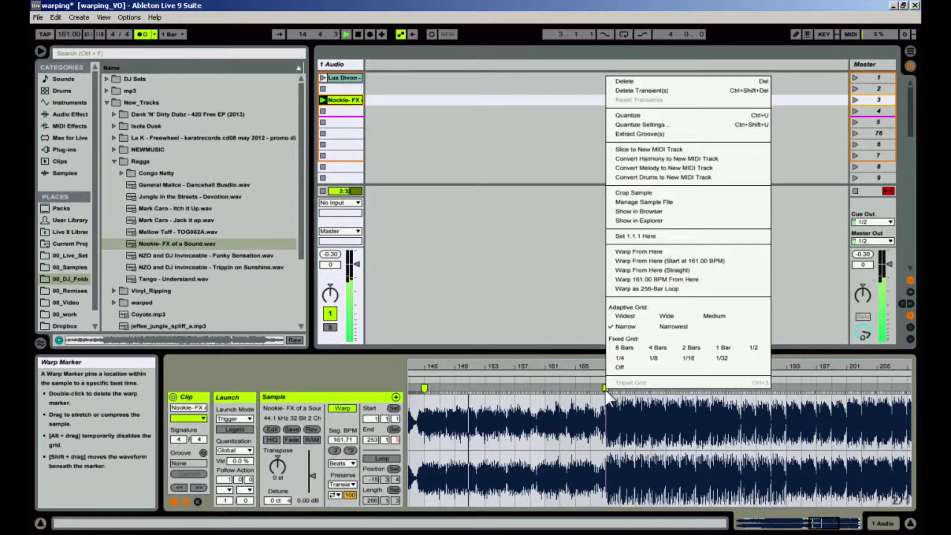
pyautogui.click(651, 256)
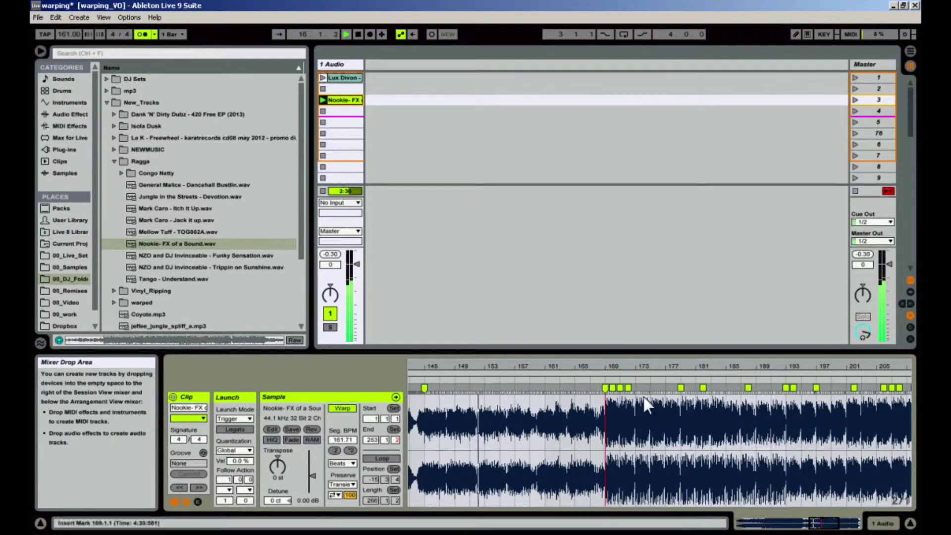
pyautogui.click(668, 376)
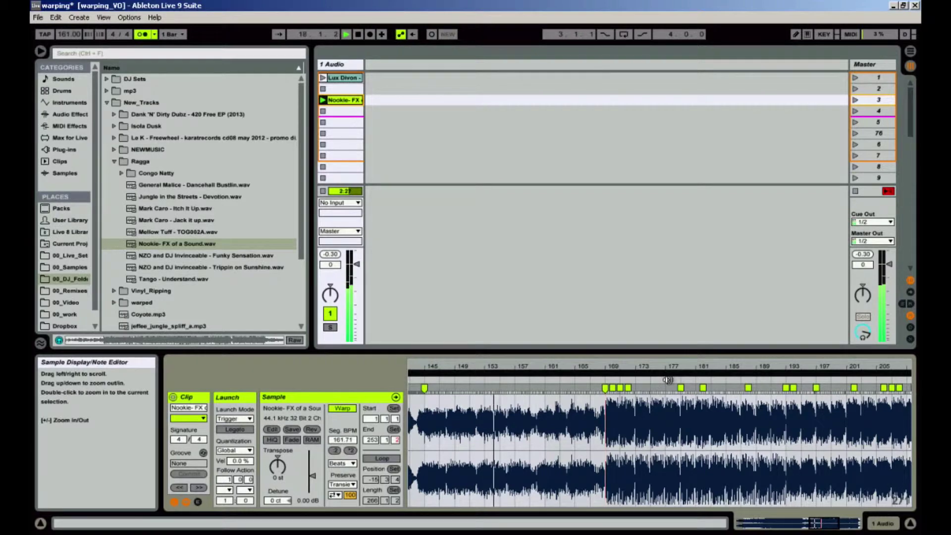
pyautogui.moveTo(668, 380); pyautogui.dragTo(718, 366)
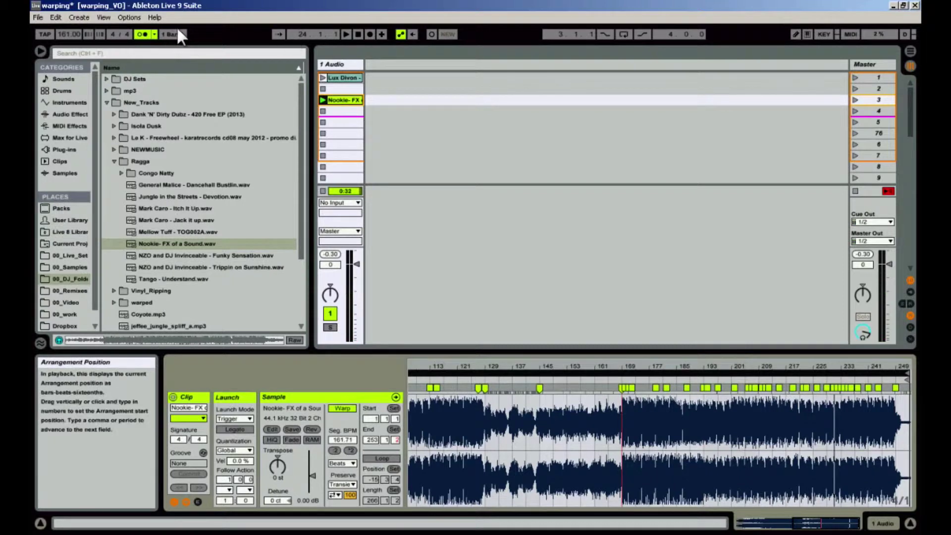
# Stop Nookie FX and trim Lux Divon to end at bar 135, with its start near bar -29.
pyautogui.click(344, 78)
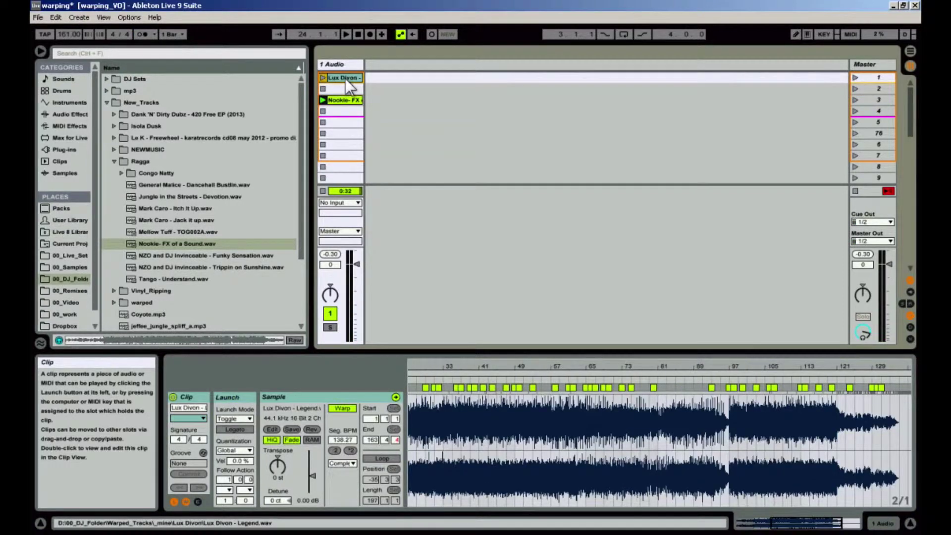
pyautogui.click(323, 89)
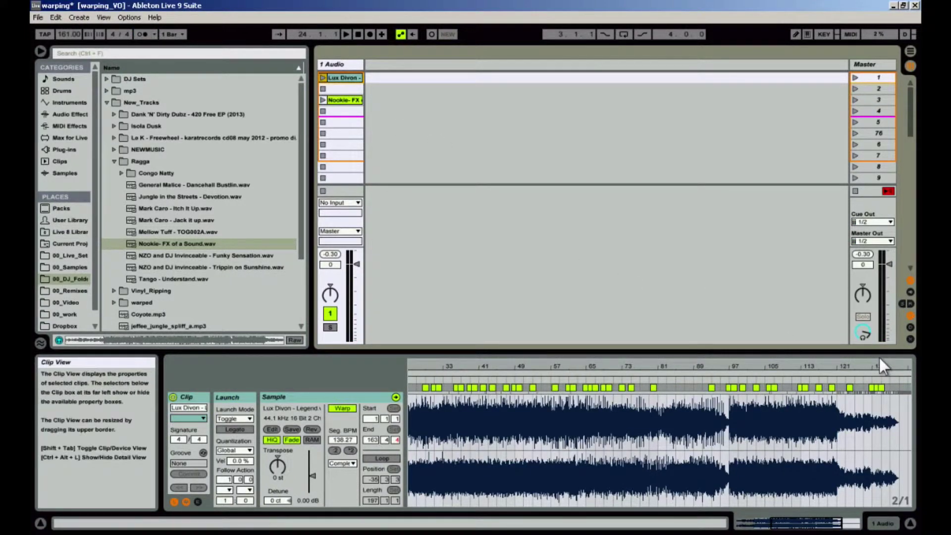
pyautogui.moveTo(910, 366)
pyautogui.mouseDown()
pyautogui.moveTo(907, 375)
pyautogui.moveTo(688, 381)
pyautogui.mouseUp()
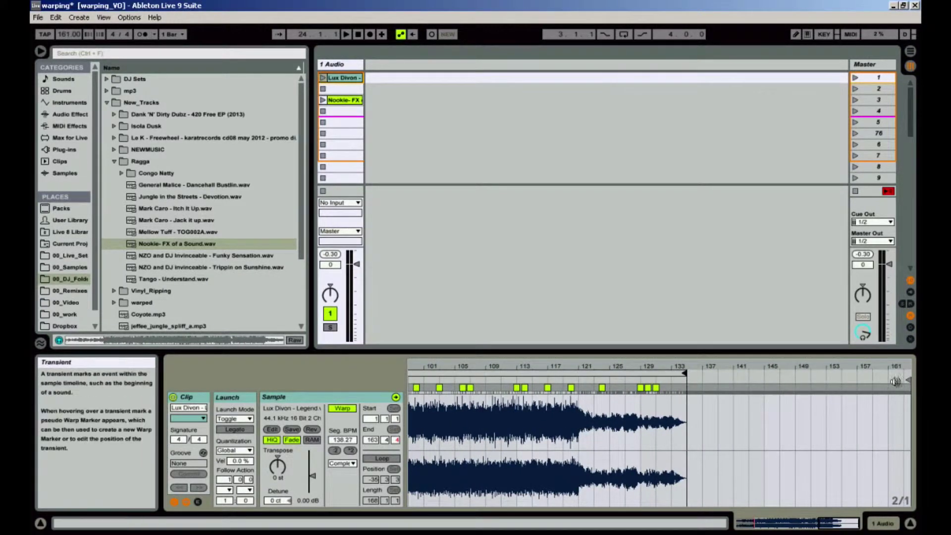
pyautogui.moveTo(905, 378)
pyautogui.mouseDown()
pyautogui.moveTo(684, 374)
pyautogui.moveTo(681, 345)
pyautogui.mouseUp()
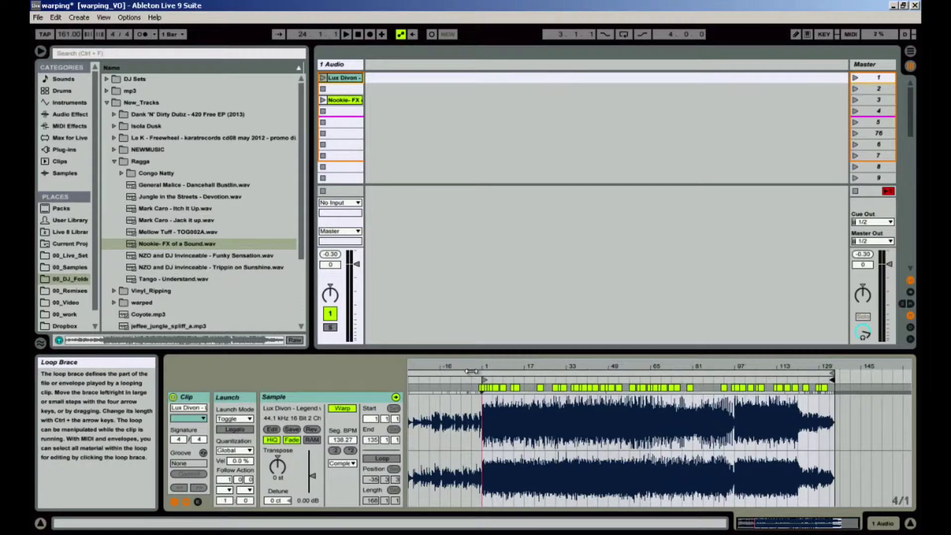
pyautogui.moveTo(482, 381)
pyautogui.mouseDown()
pyautogui.moveTo(407, 383)
pyautogui.moveTo(416, 370)
pyautogui.moveTo(418, 380)
pyautogui.moveTo(415, 366)
pyautogui.moveTo(414, 381)
pyautogui.moveTo(429, 382)
pyautogui.moveTo(410, 381)
pyautogui.moveTo(488, 383)
pyautogui.mouseUp()
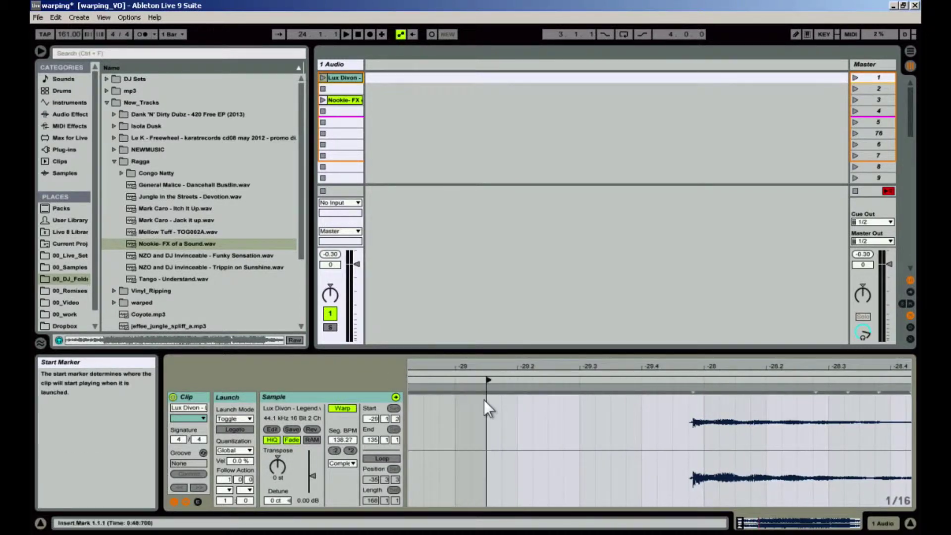
# Set the Lux Divon clip's start position to -29 1 1.
pyautogui.click(372, 420)
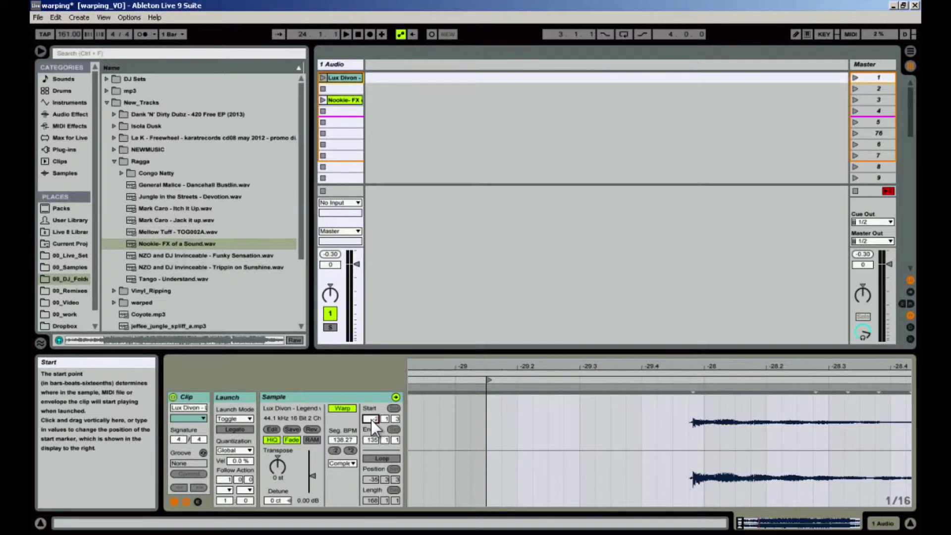
pyautogui.press('Down')
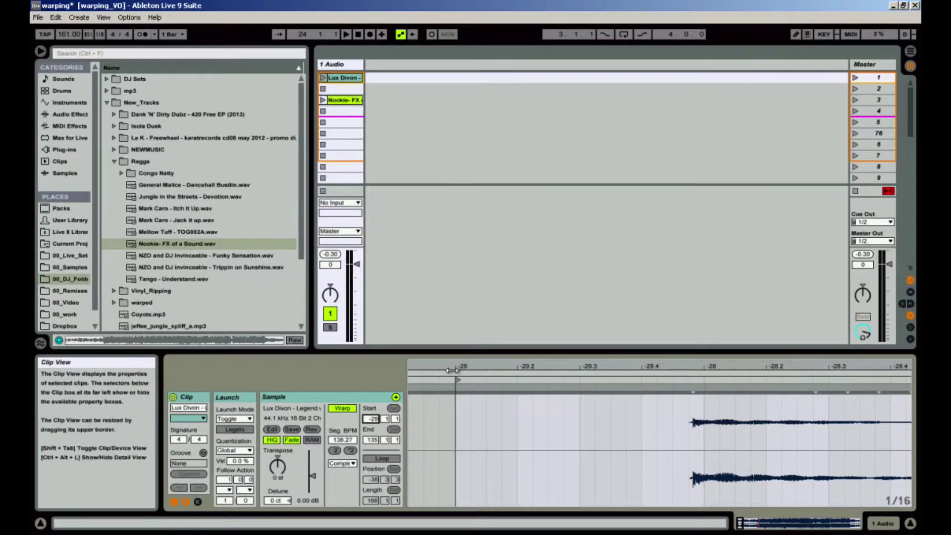
pyautogui.moveTo(453, 370); pyautogui.dragTo(430, 373)
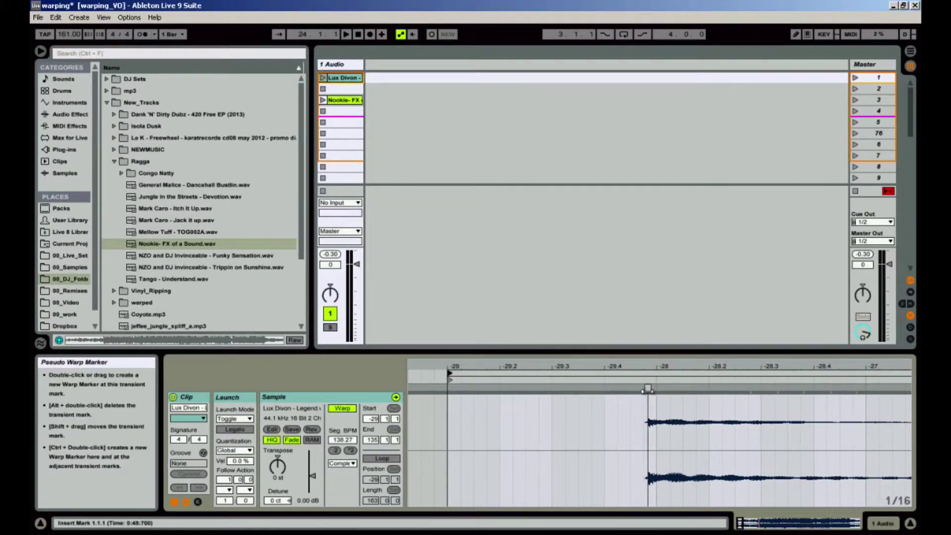
# Add a warp marker at the first hit, move loop and clip start onto it, and enable the metronome.
pyautogui.moveTo(647, 389); pyautogui.dragTo(657, 389)
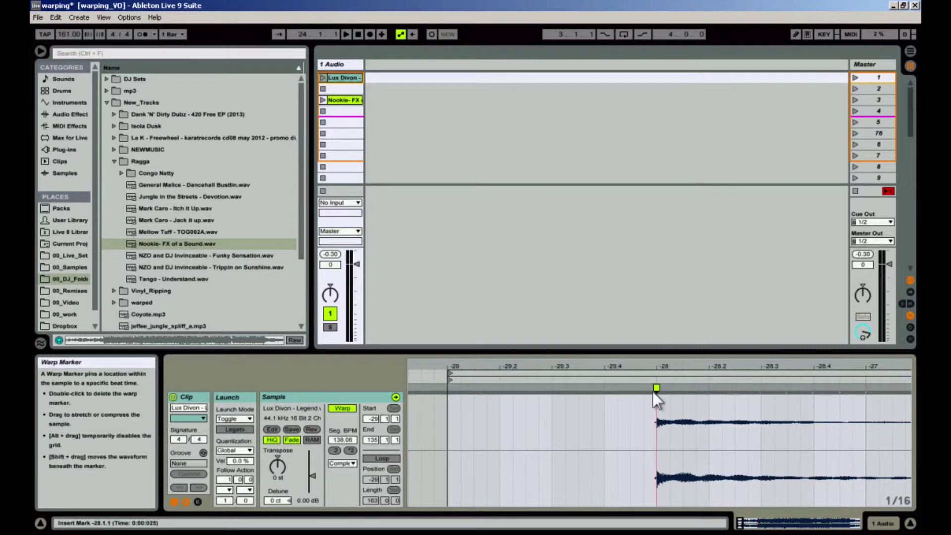
pyautogui.moveTo(446, 376); pyautogui.dragTo(639, 373)
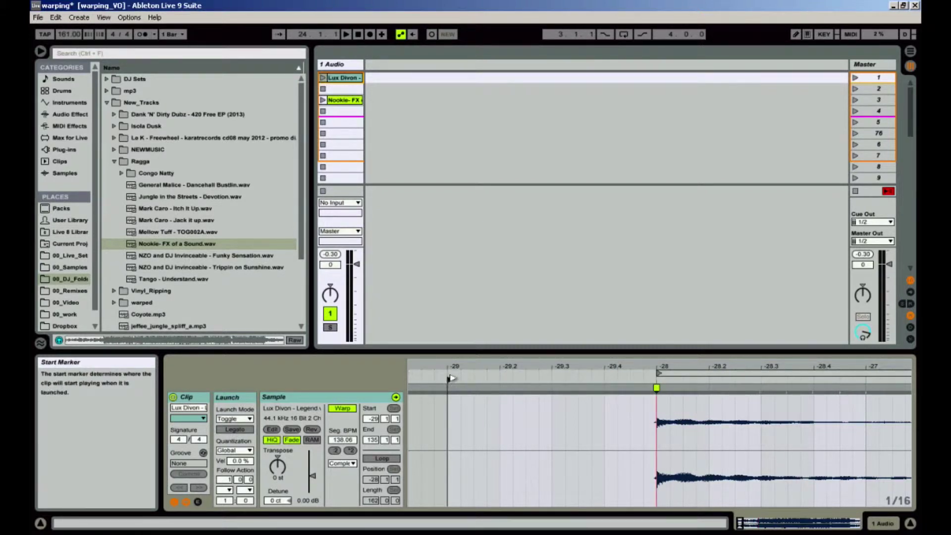
pyautogui.moveTo(450, 379); pyautogui.dragTo(658, 379)
pyautogui.click(142, 34)
pyautogui.press('space')
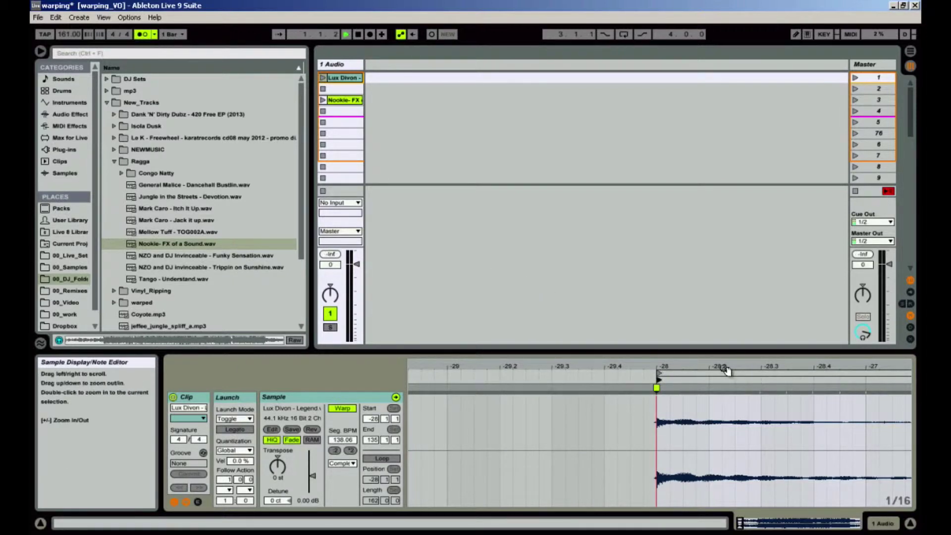
# Launch the Lux Divon clip and pin a warp marker on the transient at bar -26.
pyautogui.click(322, 77)
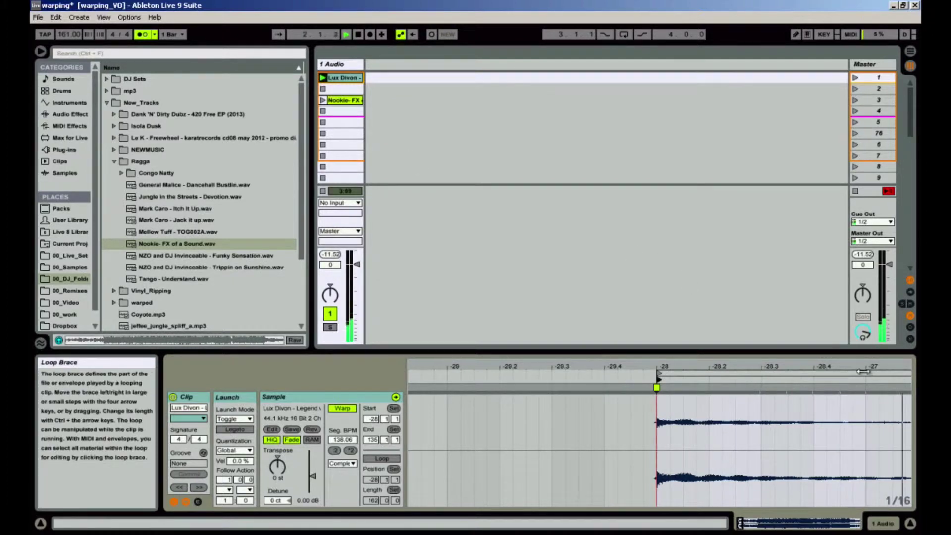
pyautogui.moveTo(868, 367); pyautogui.dragTo(869, 367)
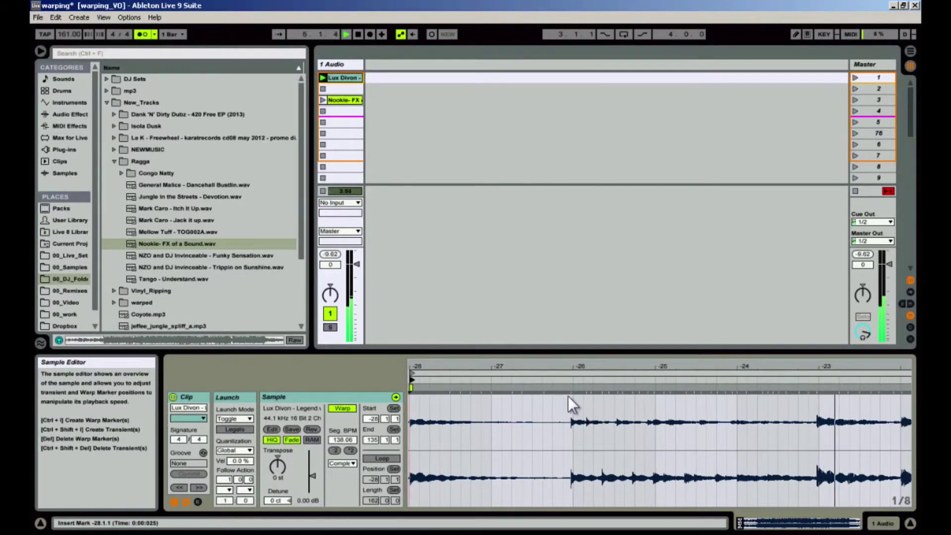
pyautogui.moveTo(573, 387)
pyautogui.mouseDown()
pyautogui.moveTo(583, 389)
pyautogui.moveTo(573, 389)
pyautogui.mouseUp()
pyautogui.moveTo(631, 365)
pyautogui.mouseDown()
pyautogui.moveTo(626, 356)
pyautogui.moveTo(630, 365)
pyautogui.moveTo(662, 367)
pyautogui.mouseUp()
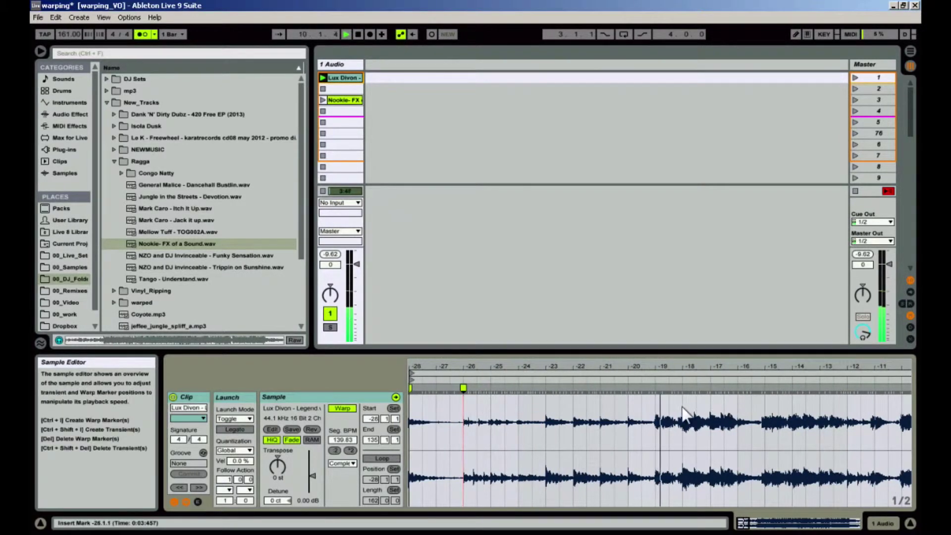
pyautogui.moveTo(778, 367); pyautogui.dragTo(779, 367)
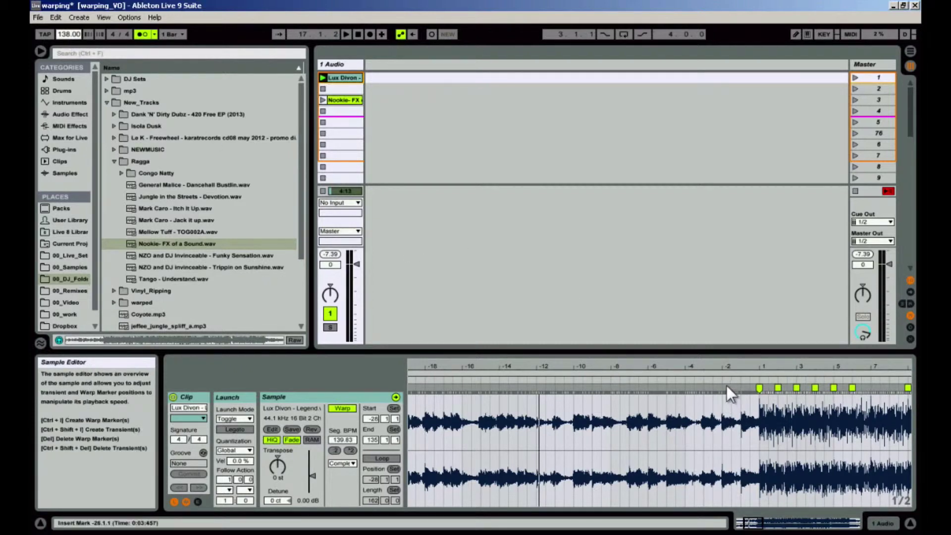
# Play back the whole warped Lux Divon clip, stop it, and bring up the Warp Mode list.
pyautogui.press('space')
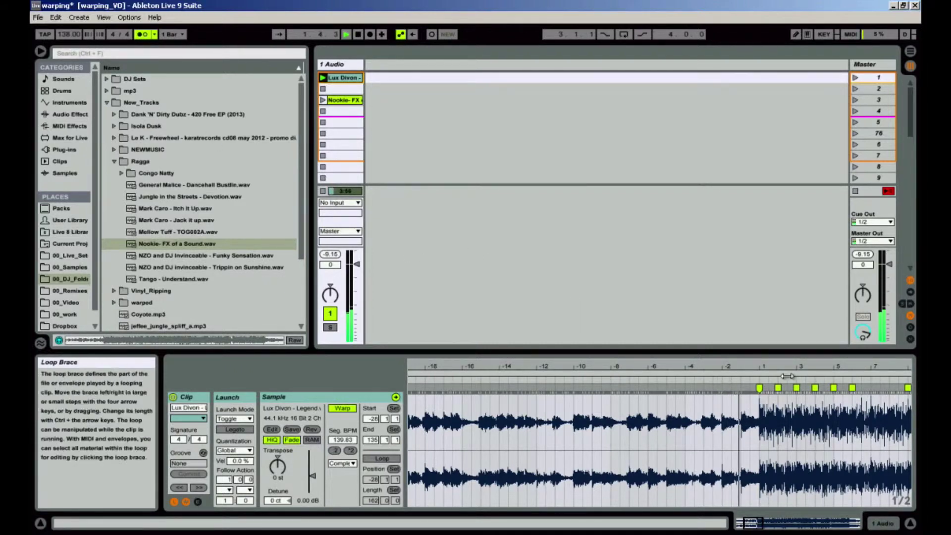
pyautogui.moveTo(782, 368); pyautogui.dragTo(785, 351)
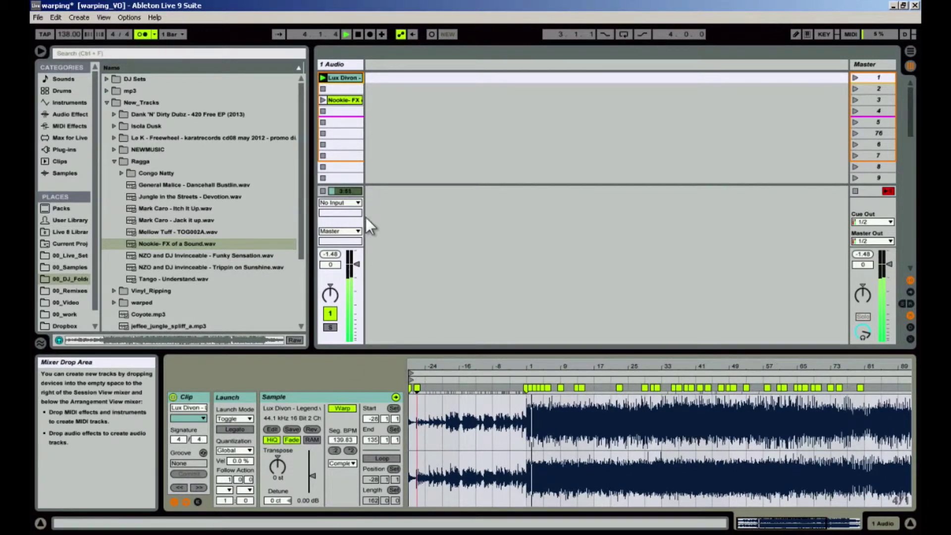
pyautogui.press('space')
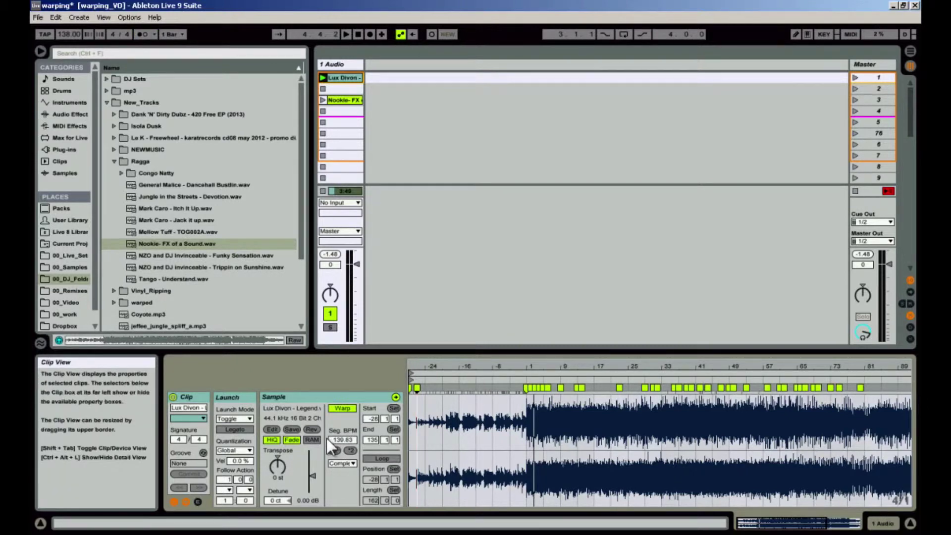
pyautogui.click(349, 464)
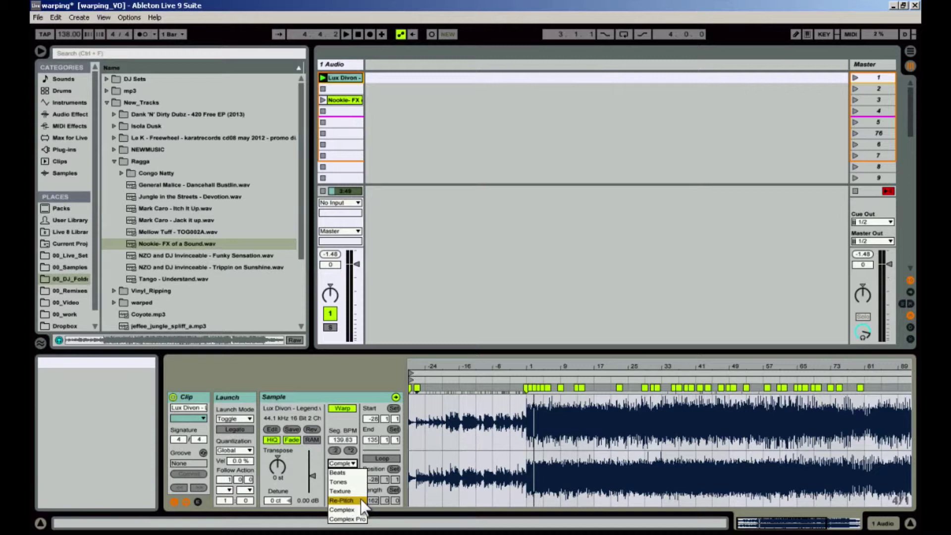
# Keep Complex warp mode, save the clip settings with the sample, and bring up its browser options.
pyautogui.click(296, 462)
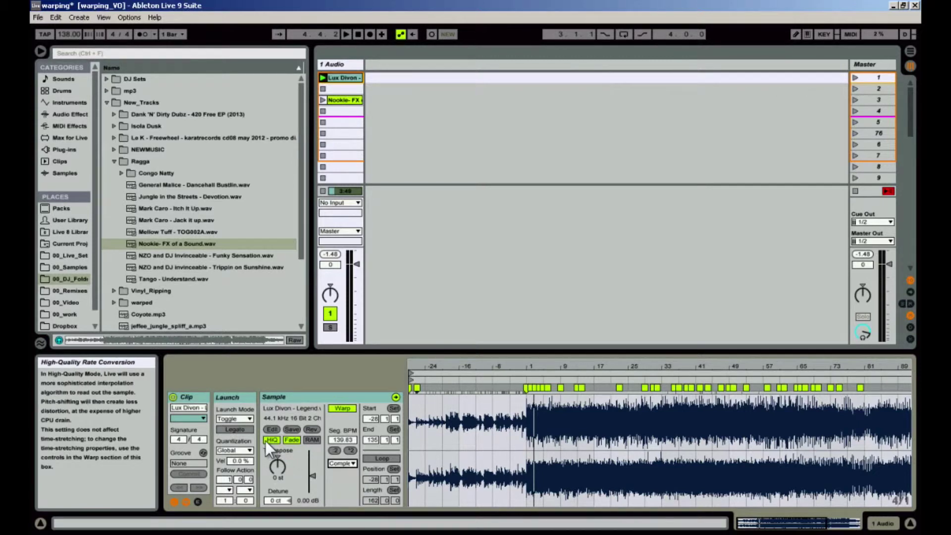
pyautogui.click(290, 429)
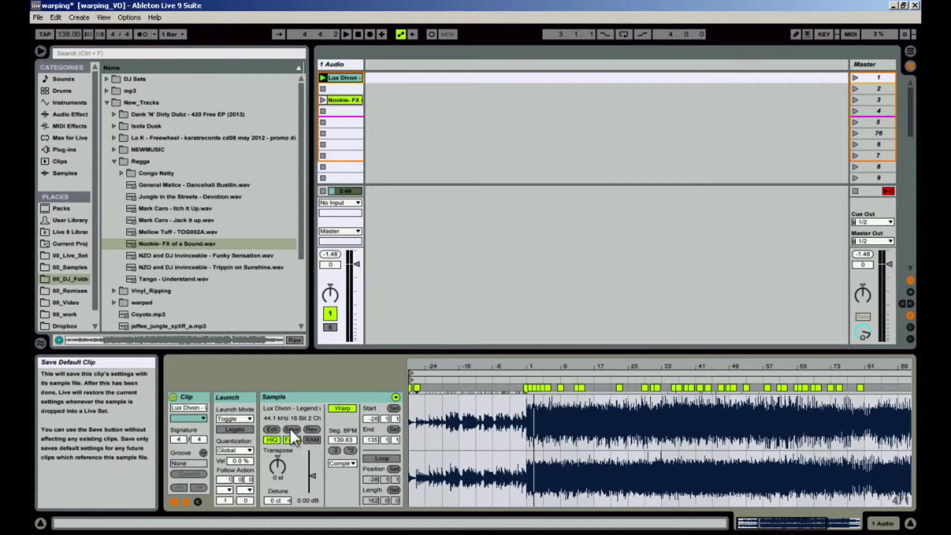
pyautogui.click(290, 429)
pyautogui.rightClick(194, 174)
pyautogui.click(232, 258)
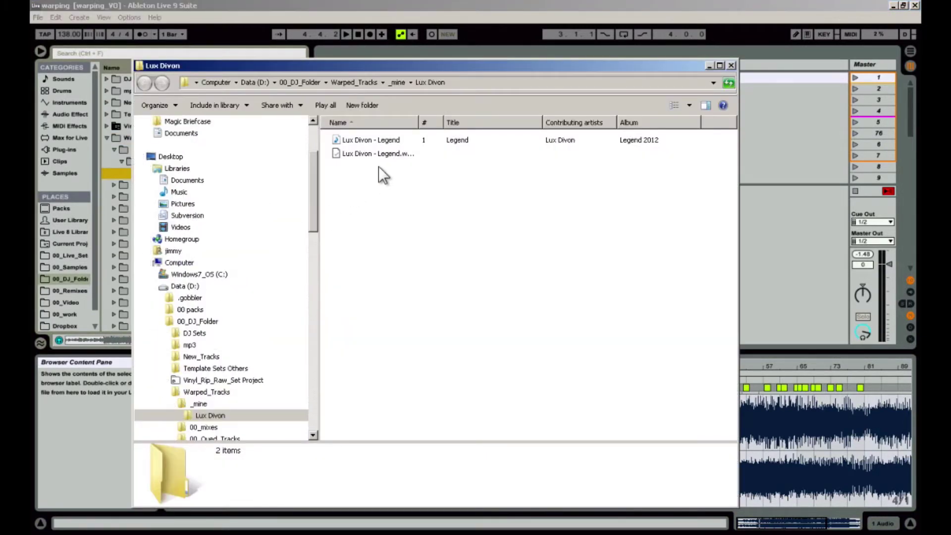
pyautogui.moveTo(423, 121); pyautogui.dragTo(486, 121)
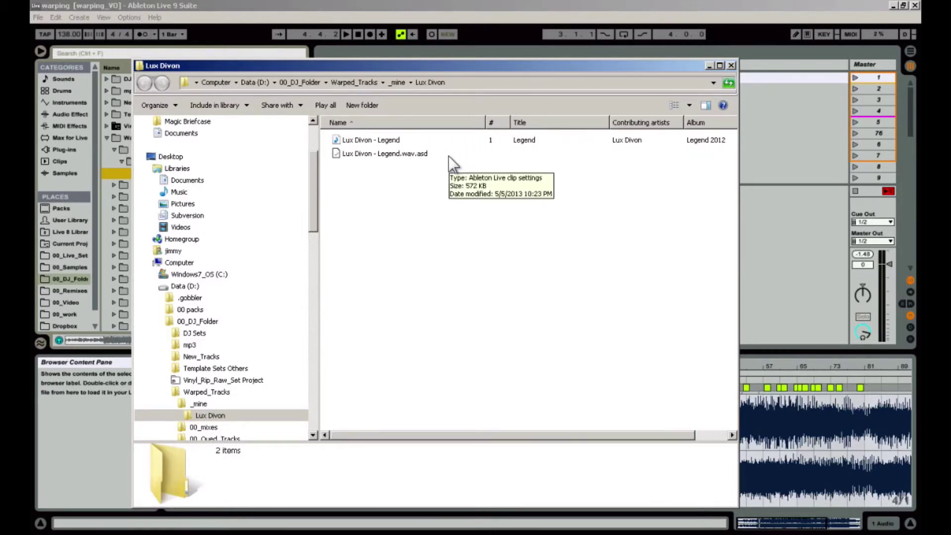
pyautogui.click(732, 67)
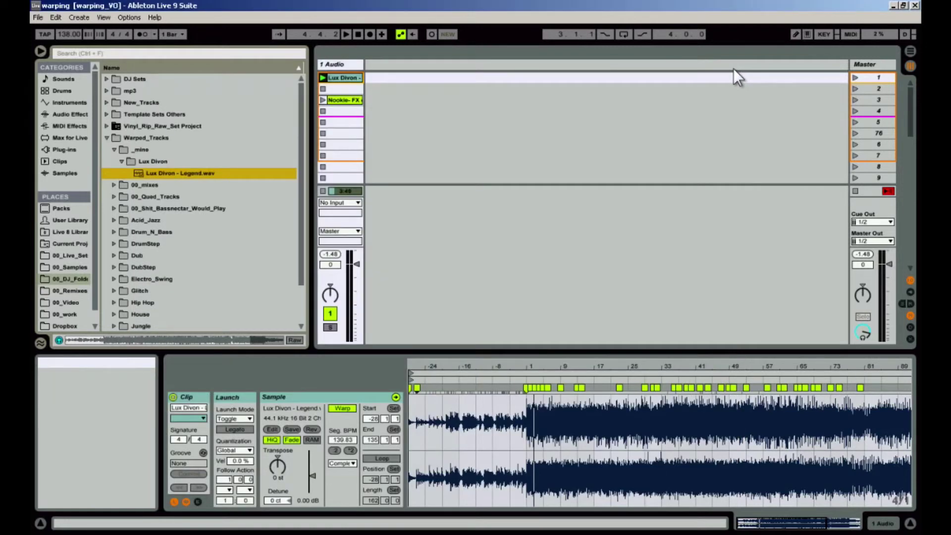